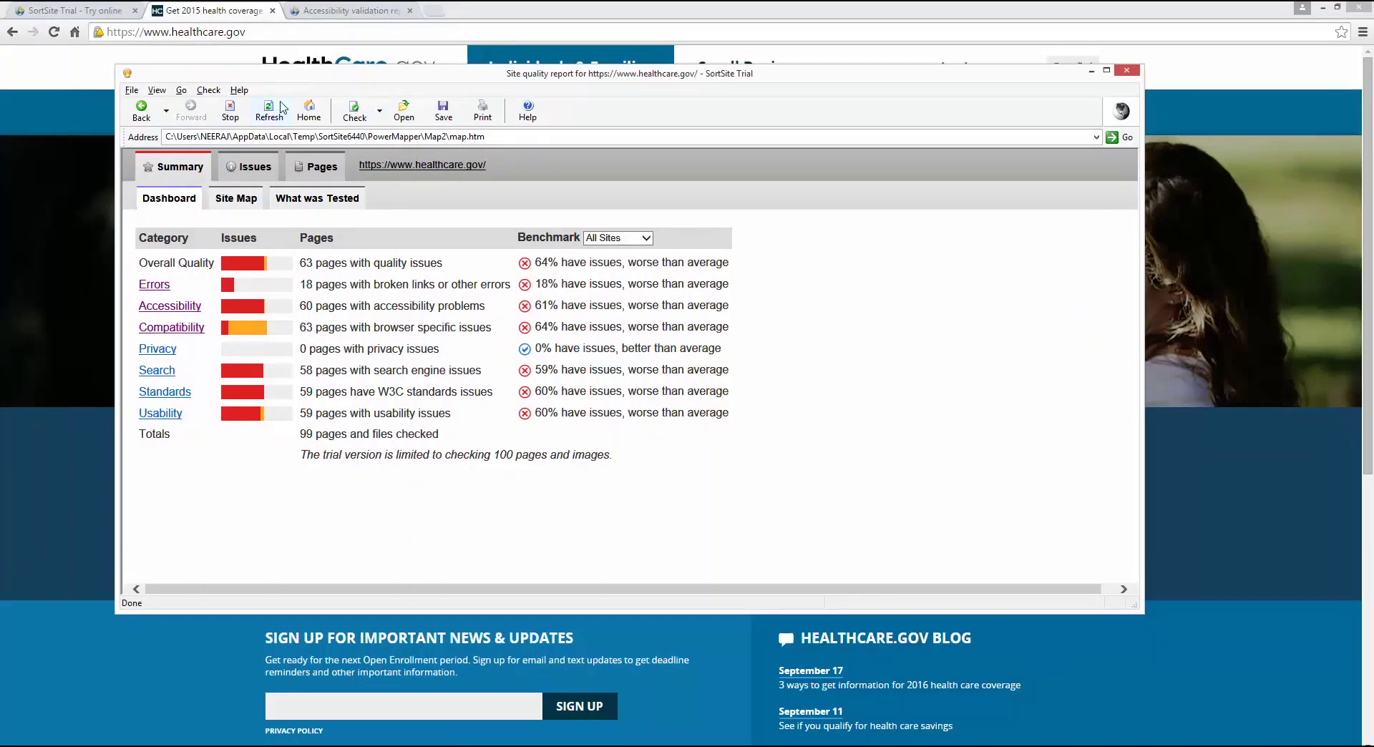
# Refresh the report, start a new site check via File > New, and select Chrome's healthcare.gov URL.
pyautogui.click(269, 108)
pyautogui.click(132, 90)
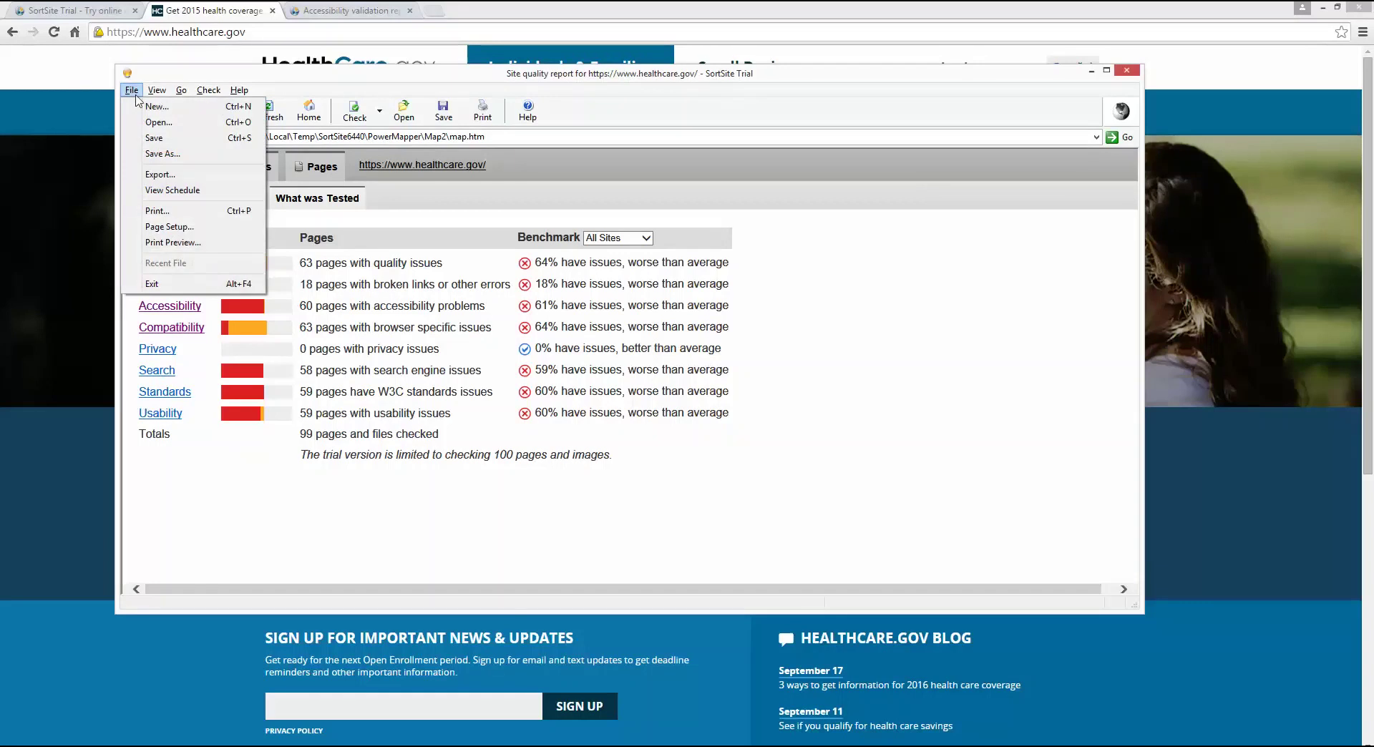
pyautogui.click(152, 108)
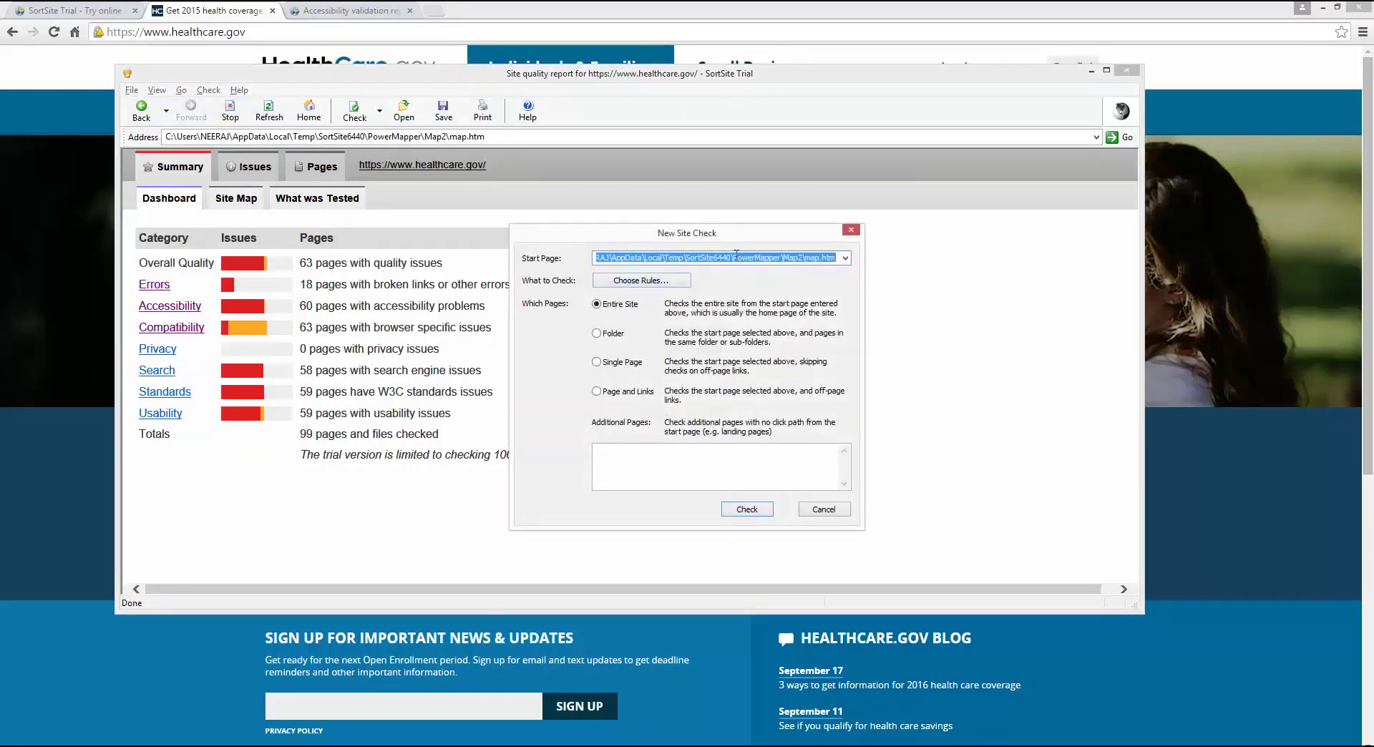
pyautogui.click(269, 27)
pyautogui.hotkey('ctrl', 'c')
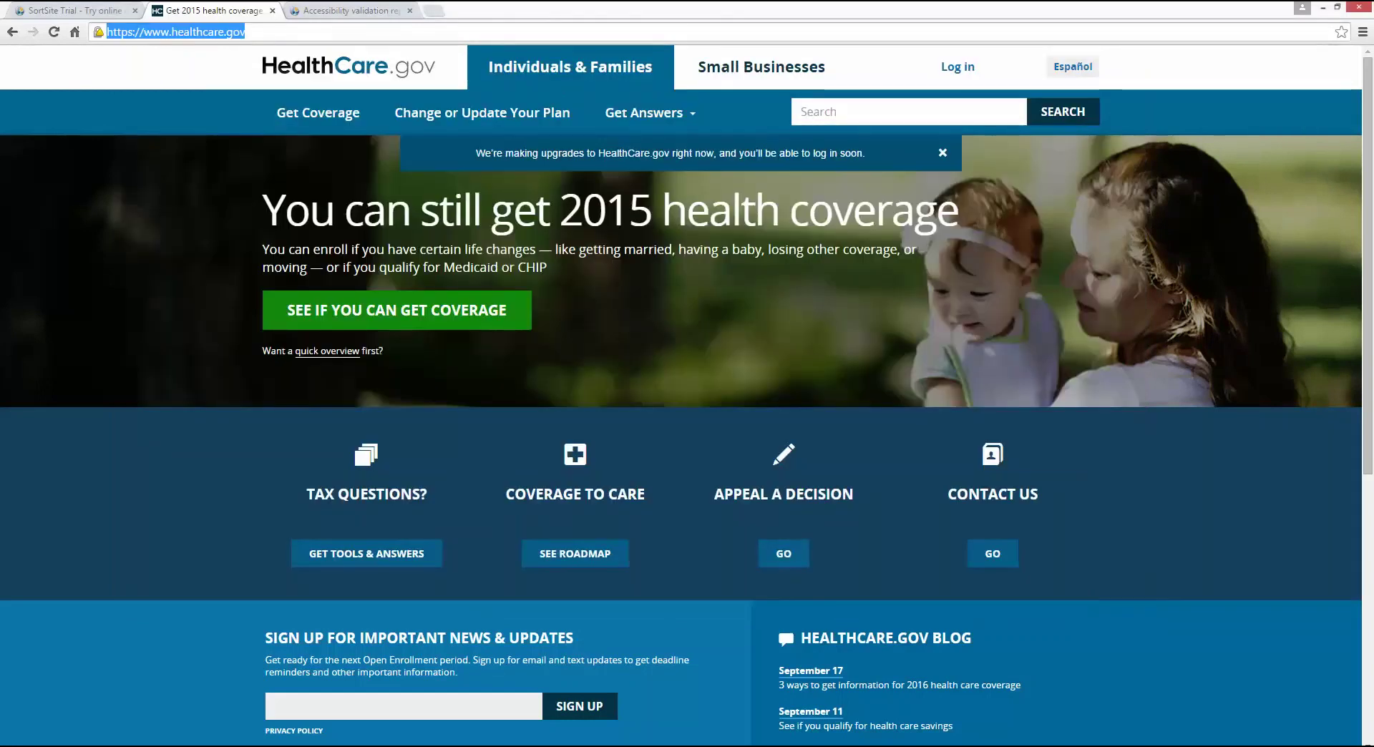
# Paste the healthcare.gov address into the new check's Start Page field, then cancel the check.
pyautogui.hotkey('alt', 'Tab')
pyautogui.hotkey('ctrl', 'v')
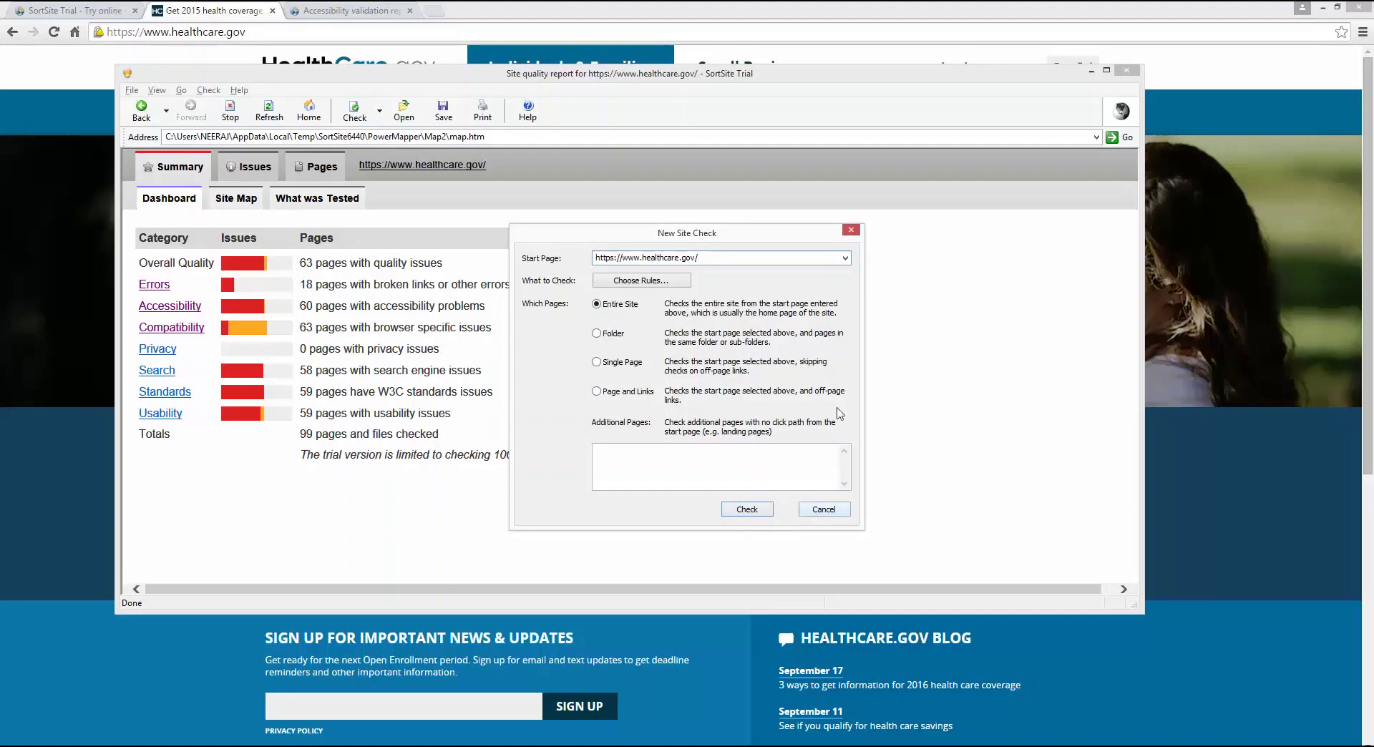
pyautogui.click(823, 509)
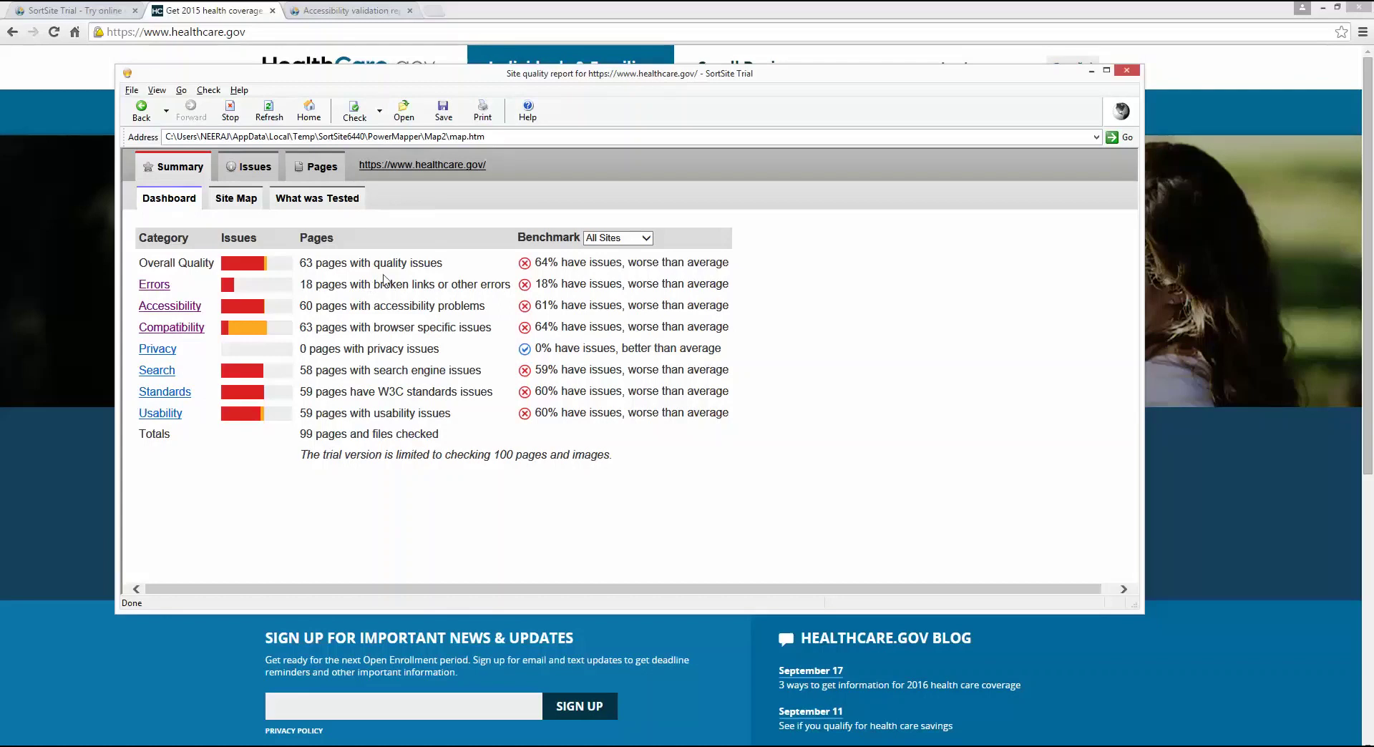
# Switch to the Issues reports to see the Errors tab's broken-link and spelling issues.
pyautogui.click(255, 170)
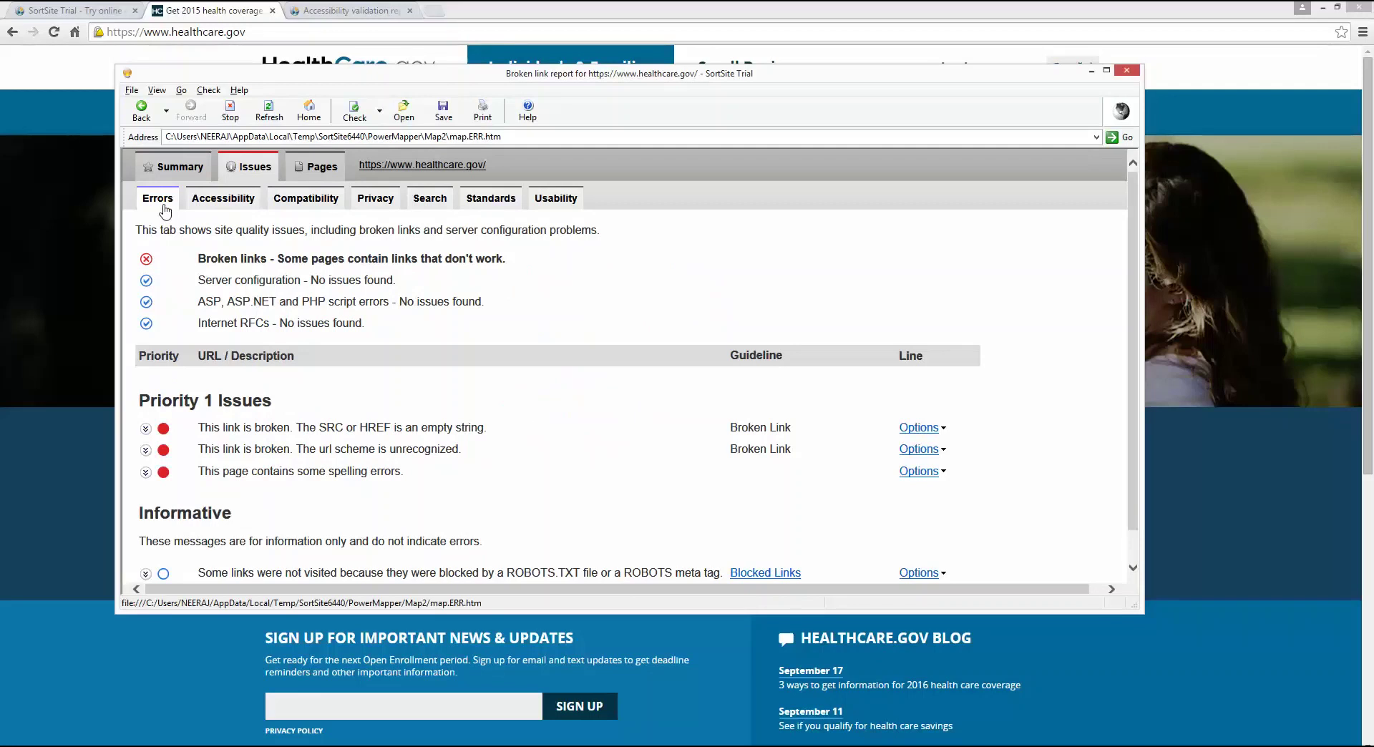
# Page through the Accessibility, Compatibility, Privacy, Search and Usability issue reports.
pyautogui.click(301, 204)
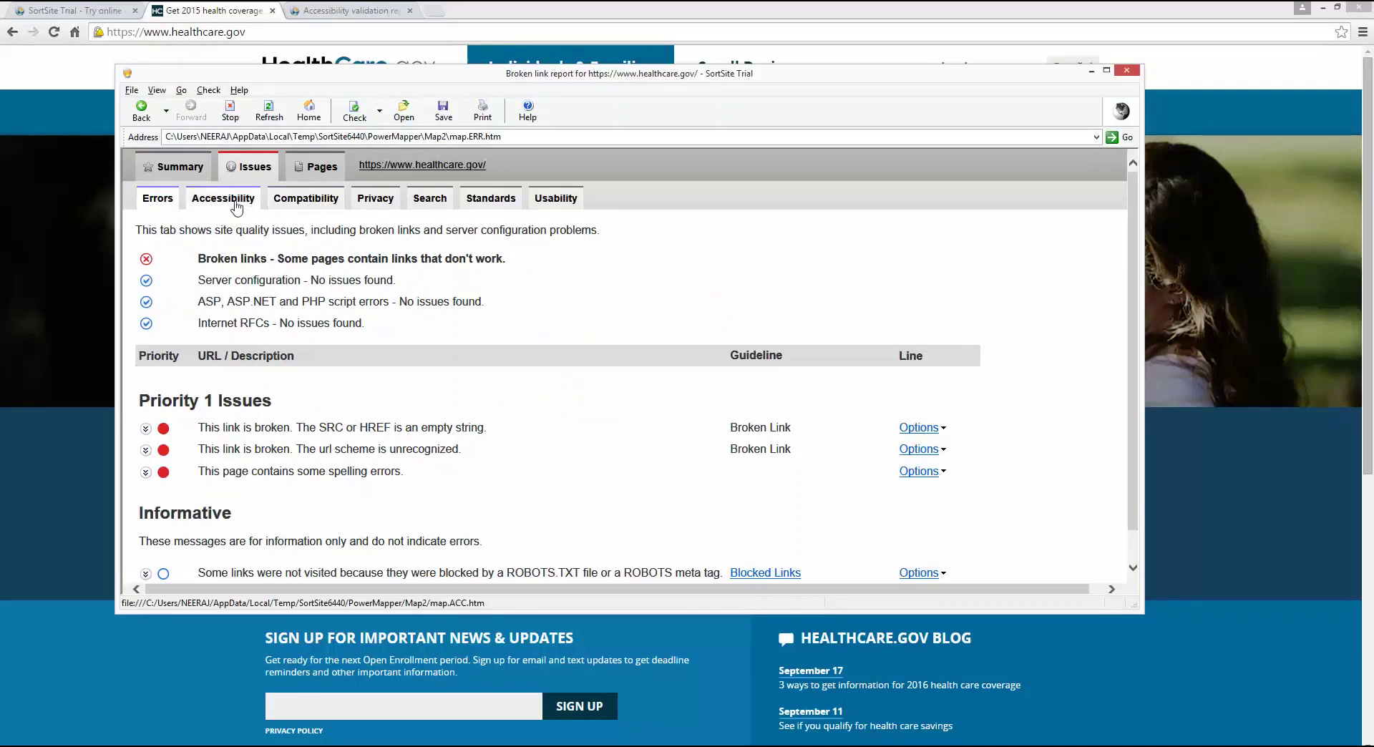
pyautogui.click(307, 206)
pyautogui.click(373, 202)
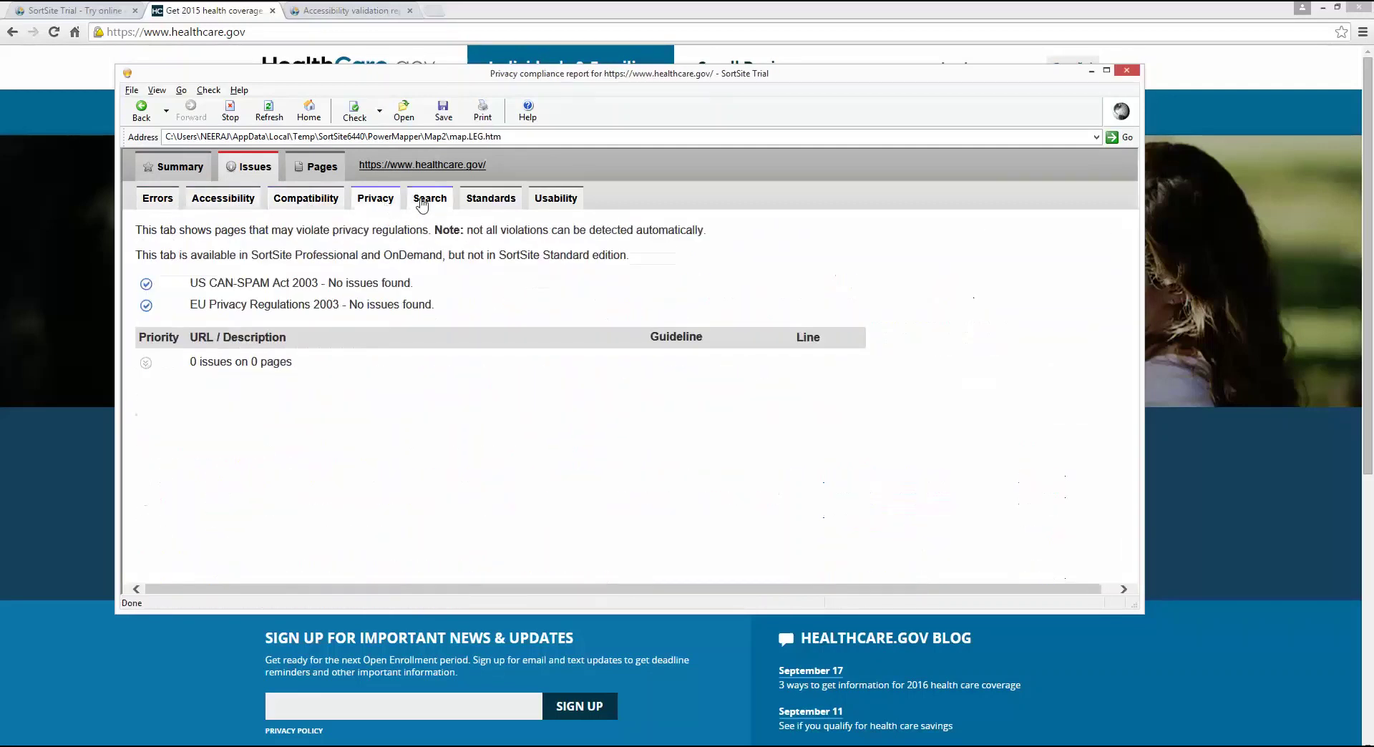
pyautogui.click(429, 204)
pyautogui.click(538, 200)
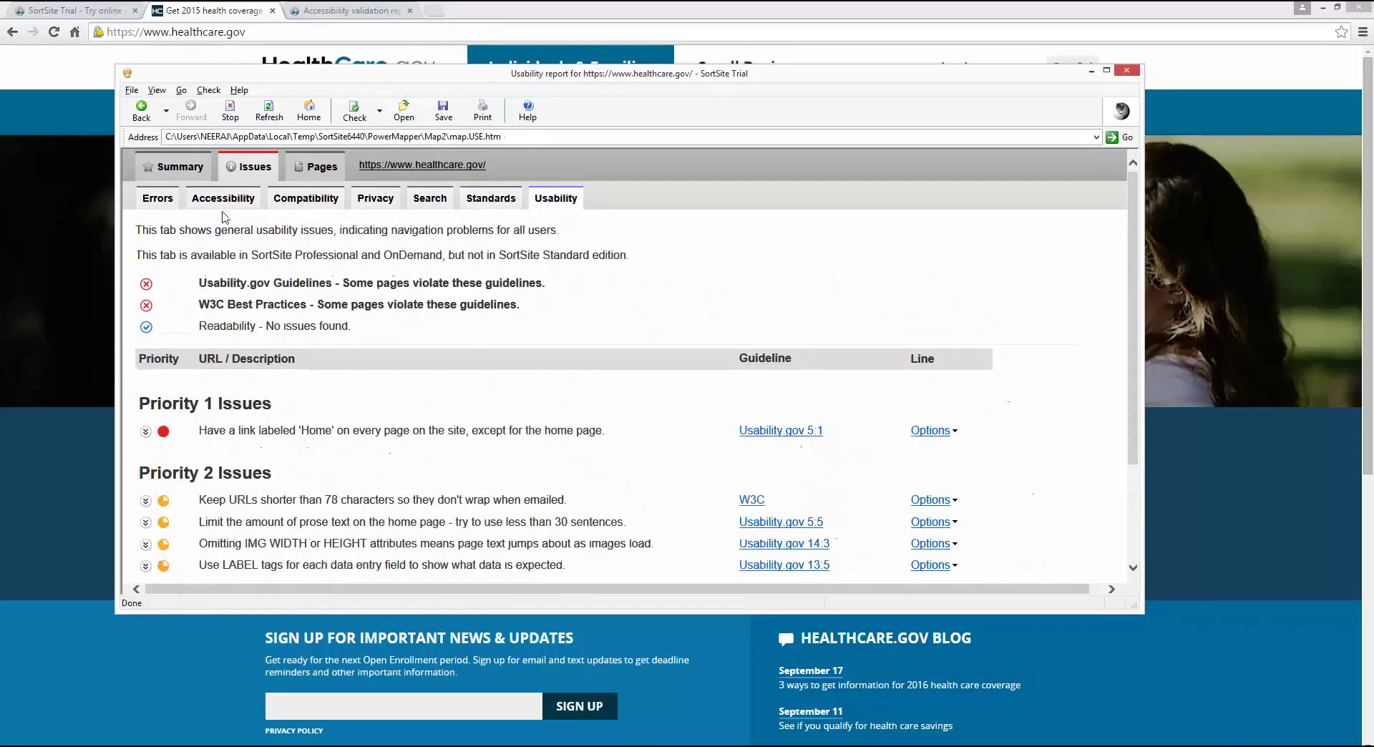
# Revisit the Errors, Accessibility and Compatibility reports, then show the Pages inventory of site resources.
pyautogui.click(222, 200)
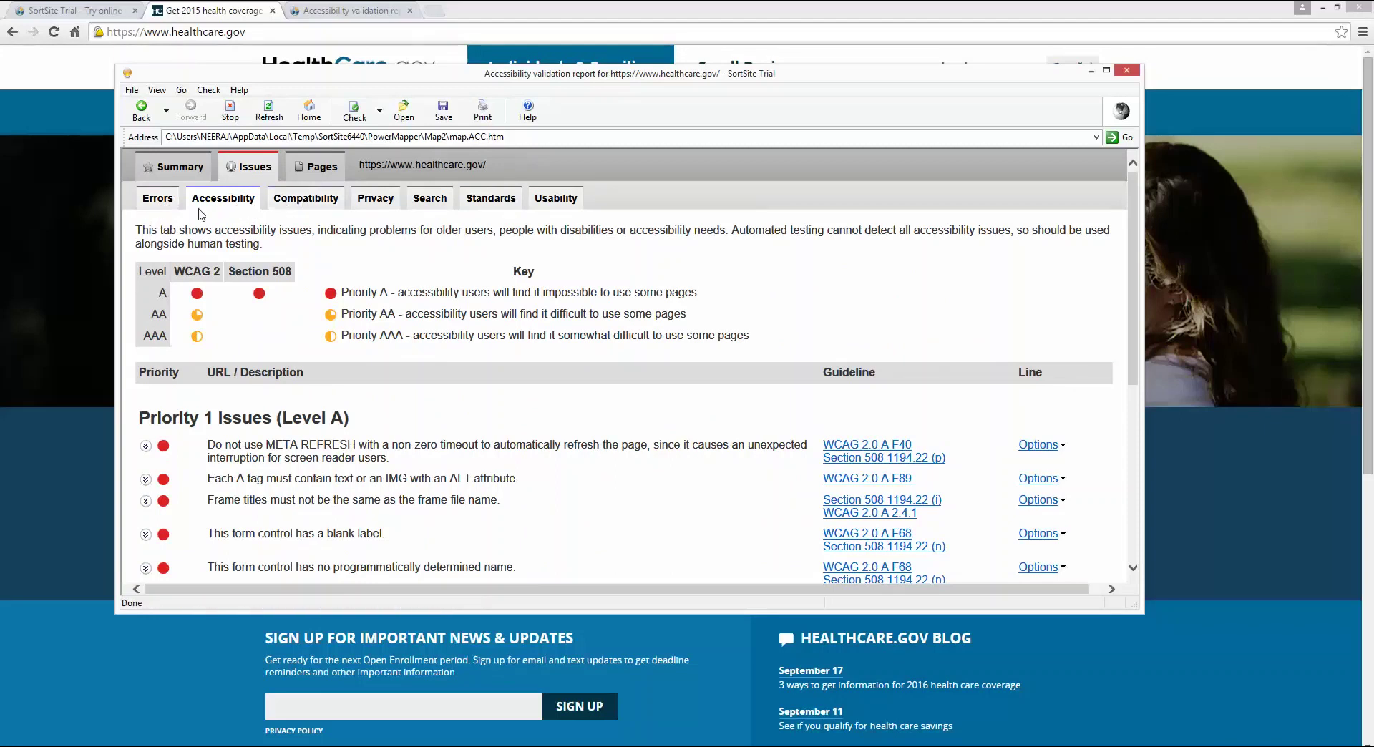
pyautogui.click(176, 206)
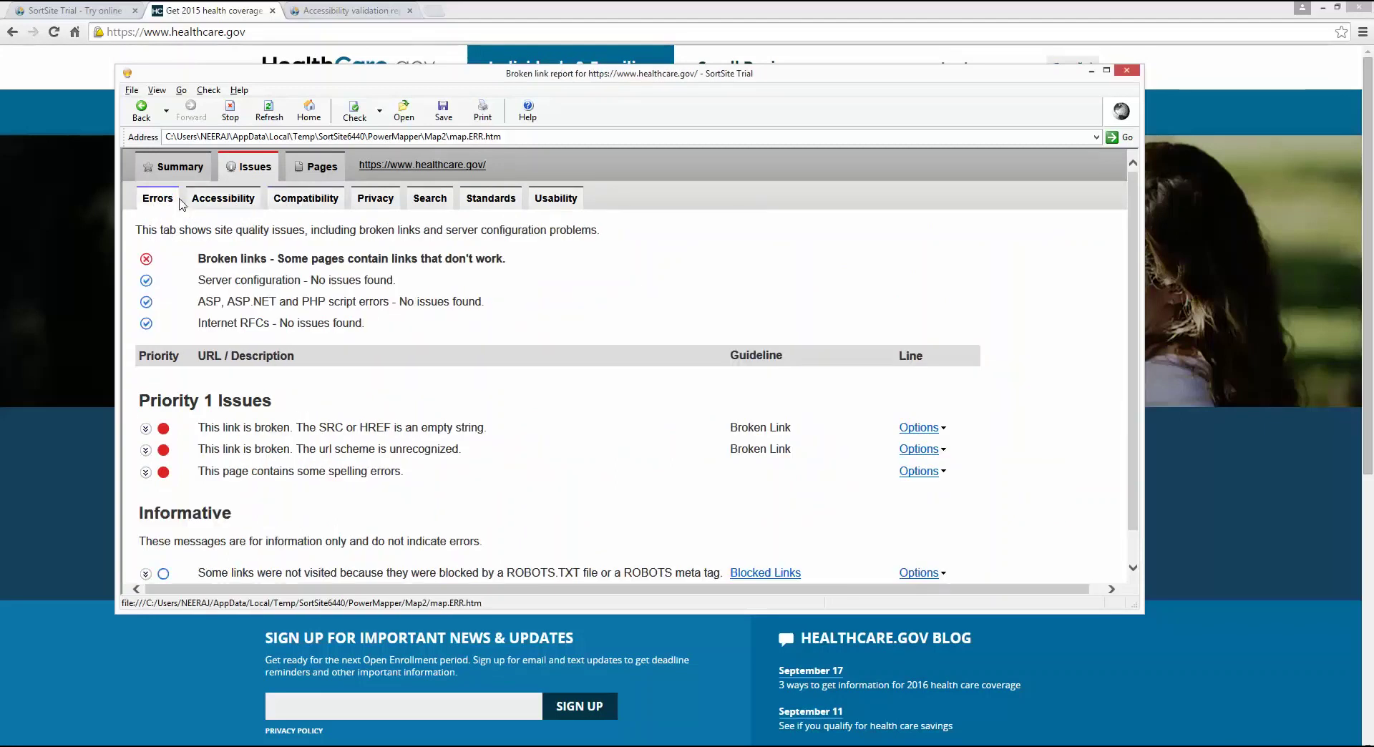
pyautogui.click(221, 200)
pyautogui.click(304, 205)
pyautogui.click(314, 171)
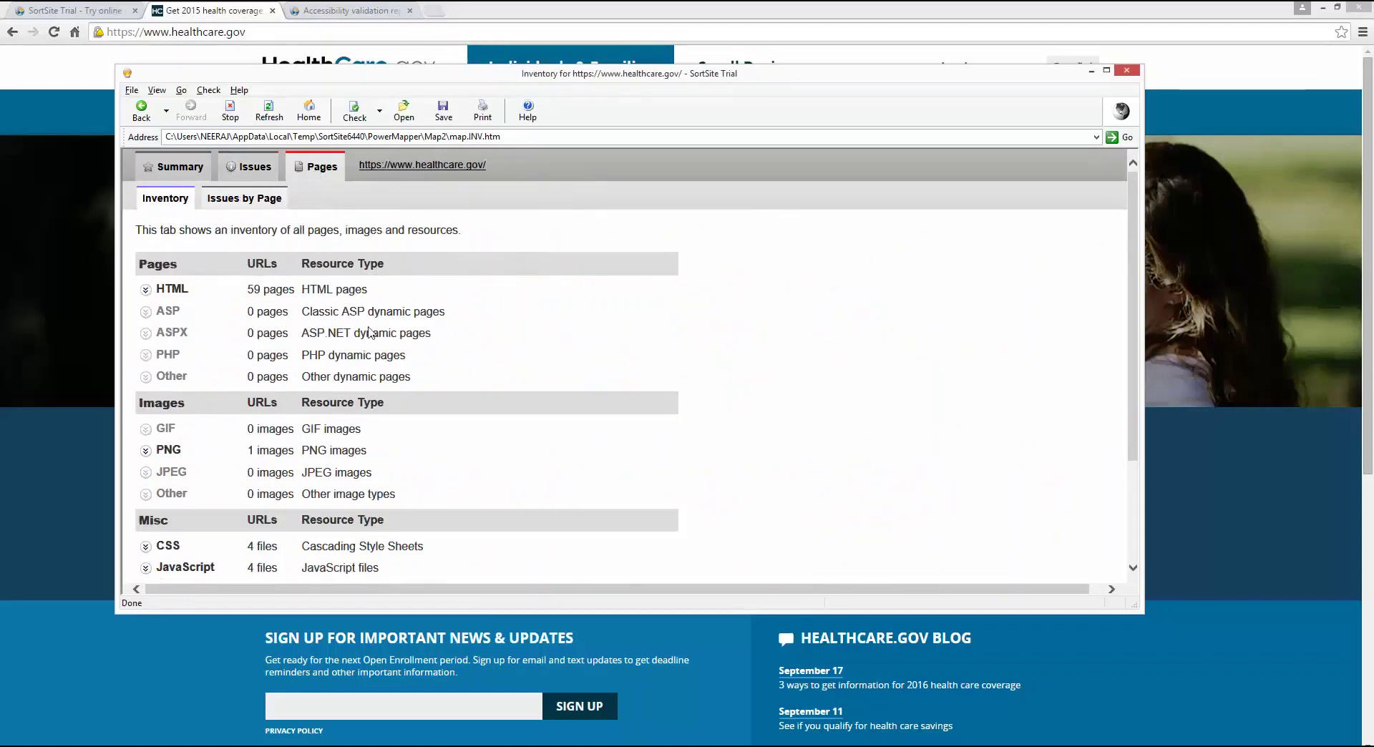
# In Issues by Page, expand and collapse the get-coverage page's 22 issues, then go back to Summary.
pyautogui.click(245, 202)
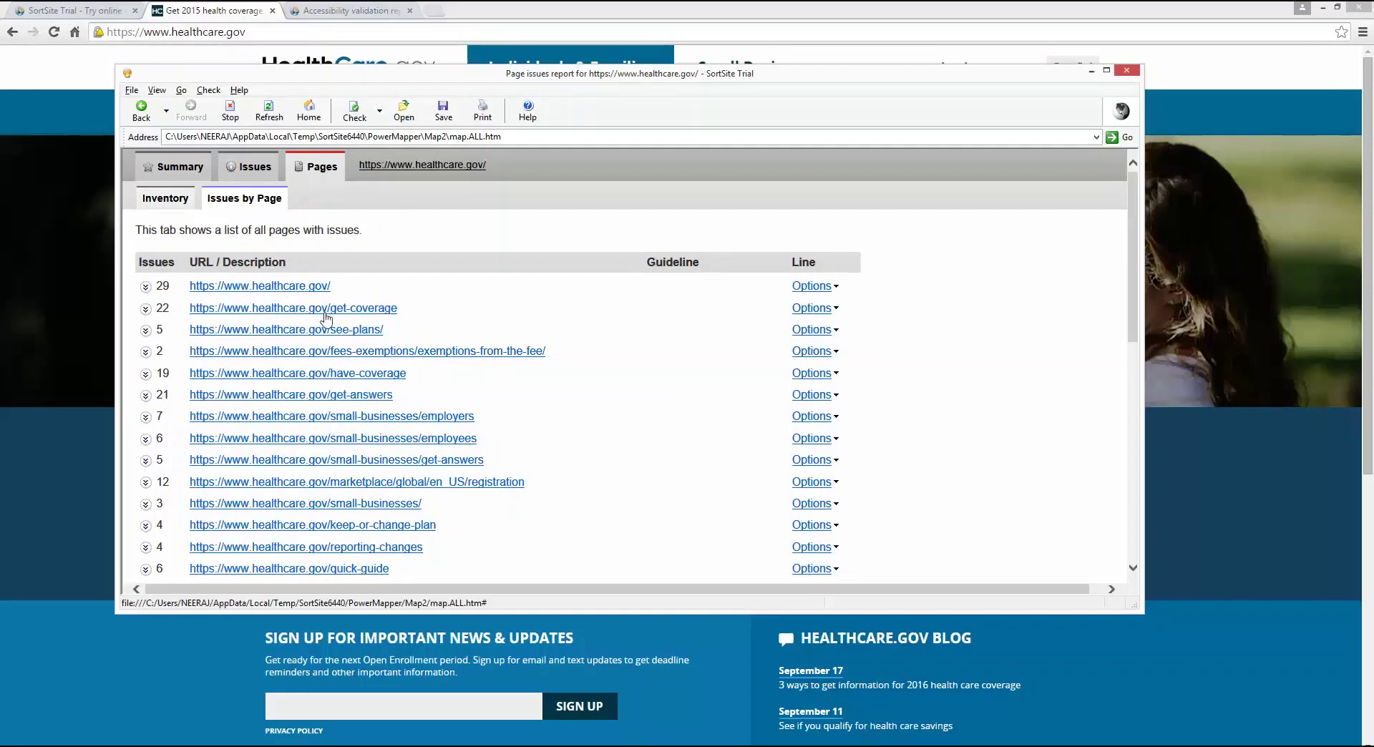
pyautogui.click(145, 309)
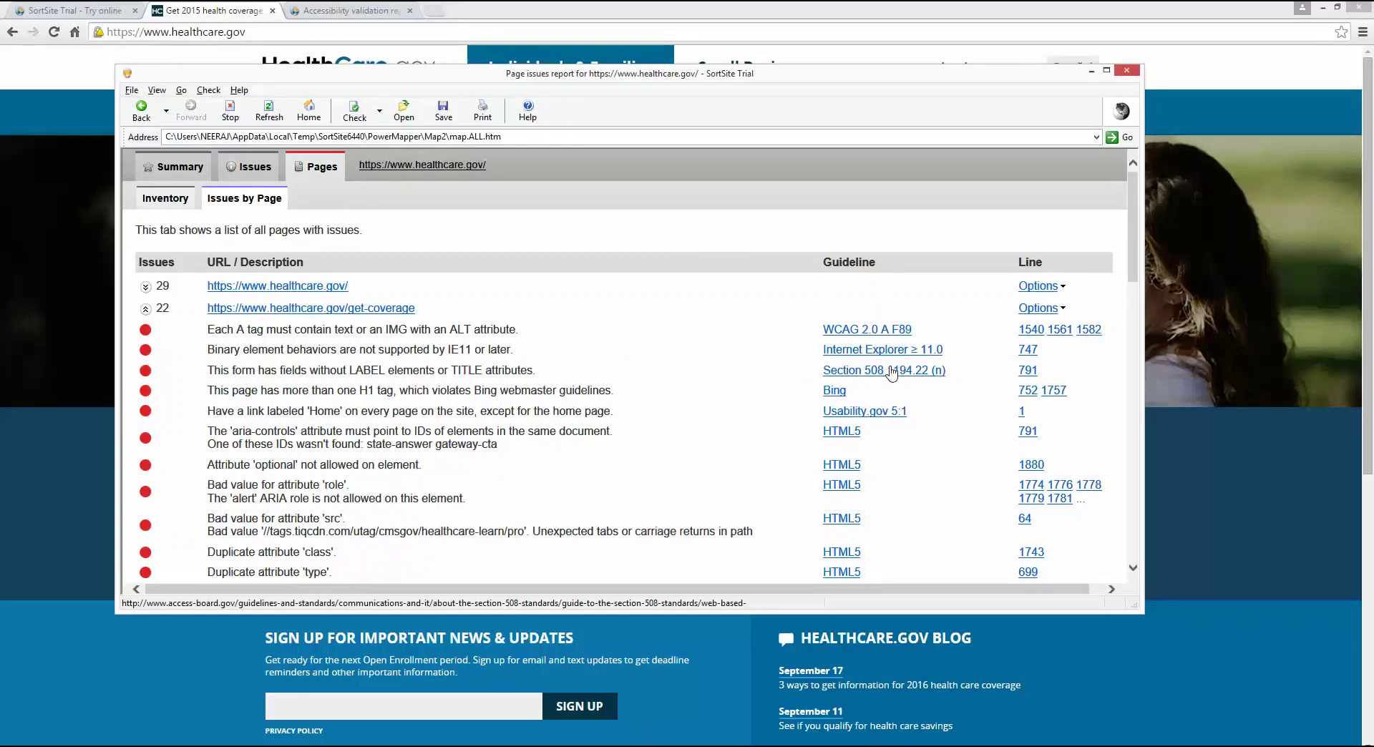
pyautogui.click(145, 310)
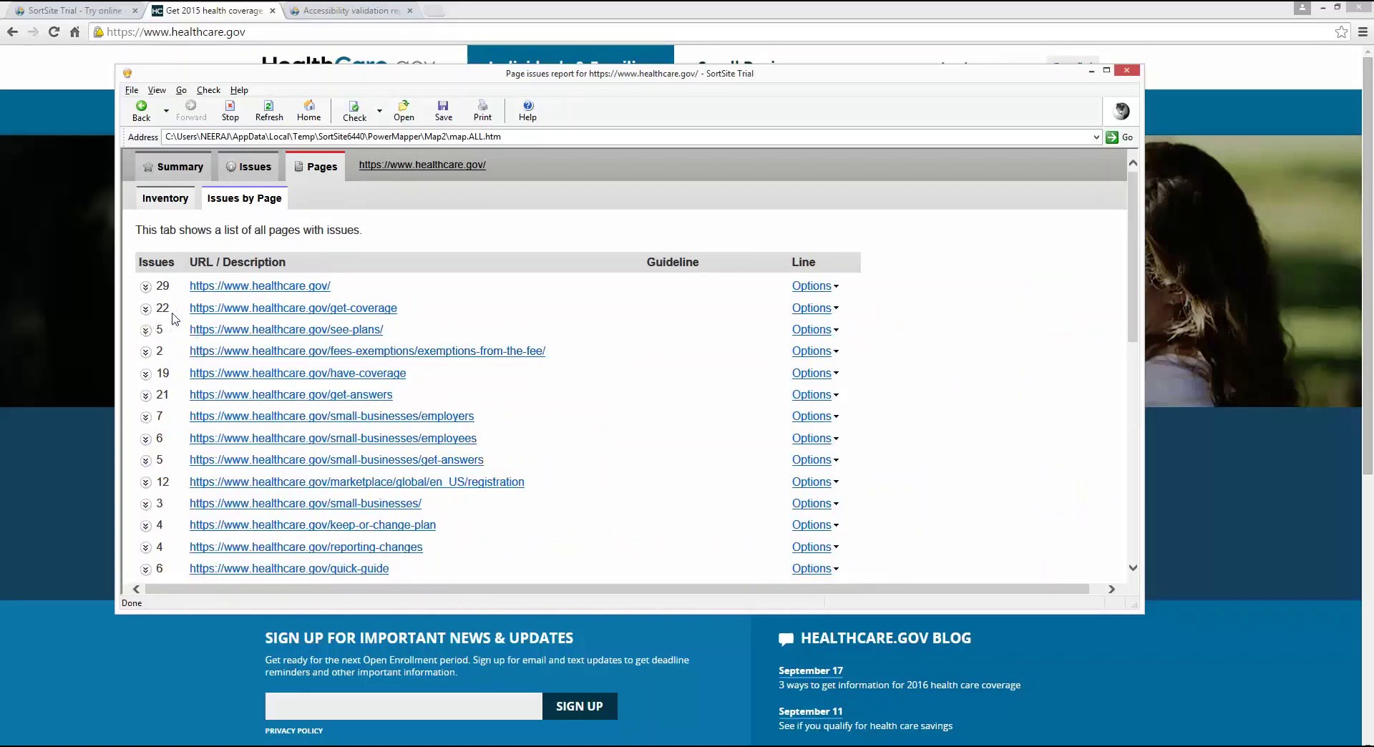
pyautogui.click(166, 199)
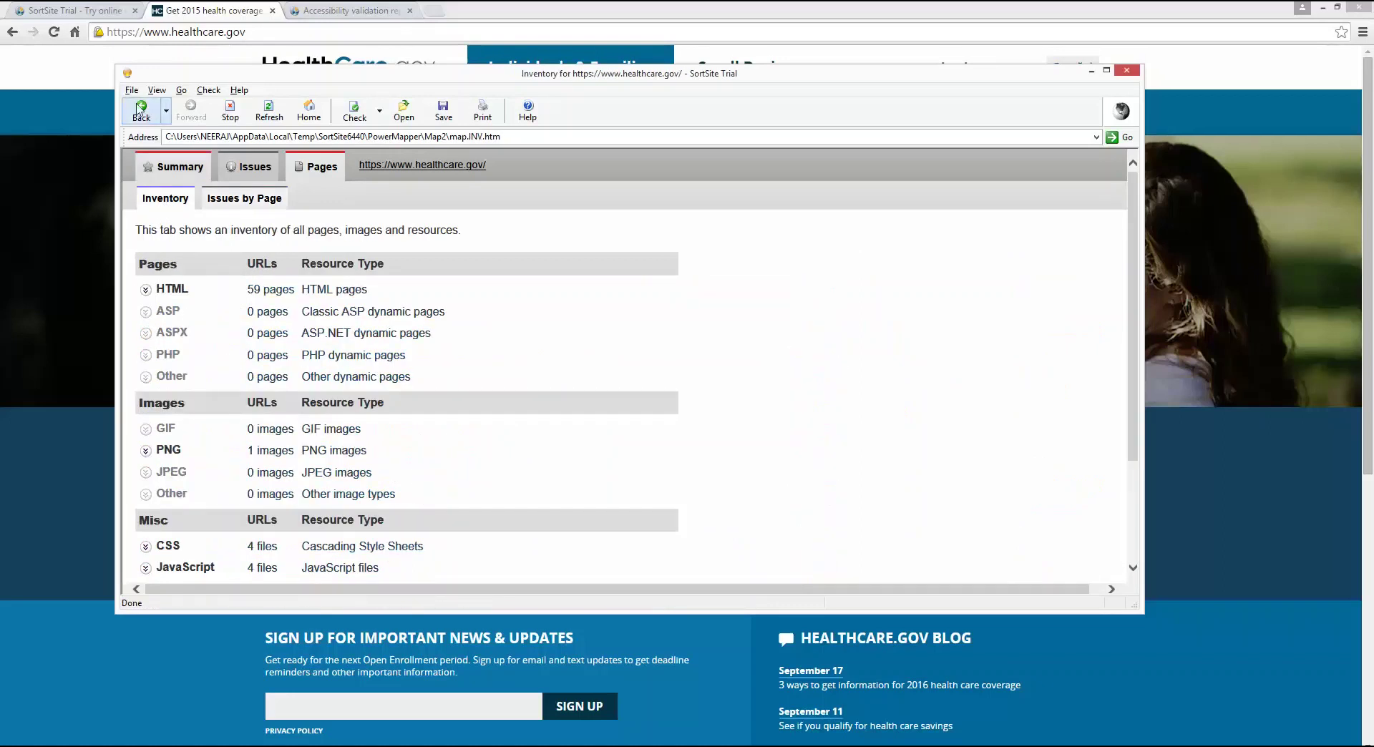
pyautogui.click(187, 174)
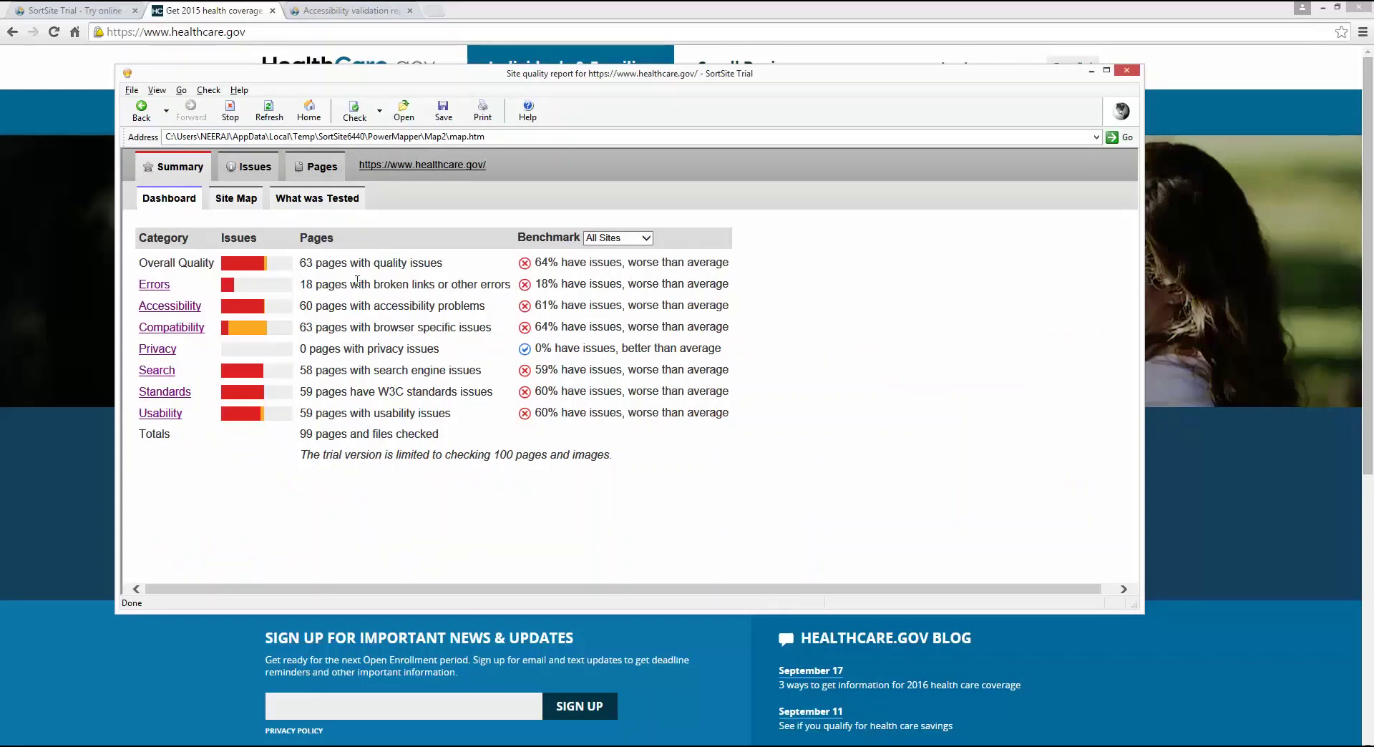
pyautogui.click(132, 91)
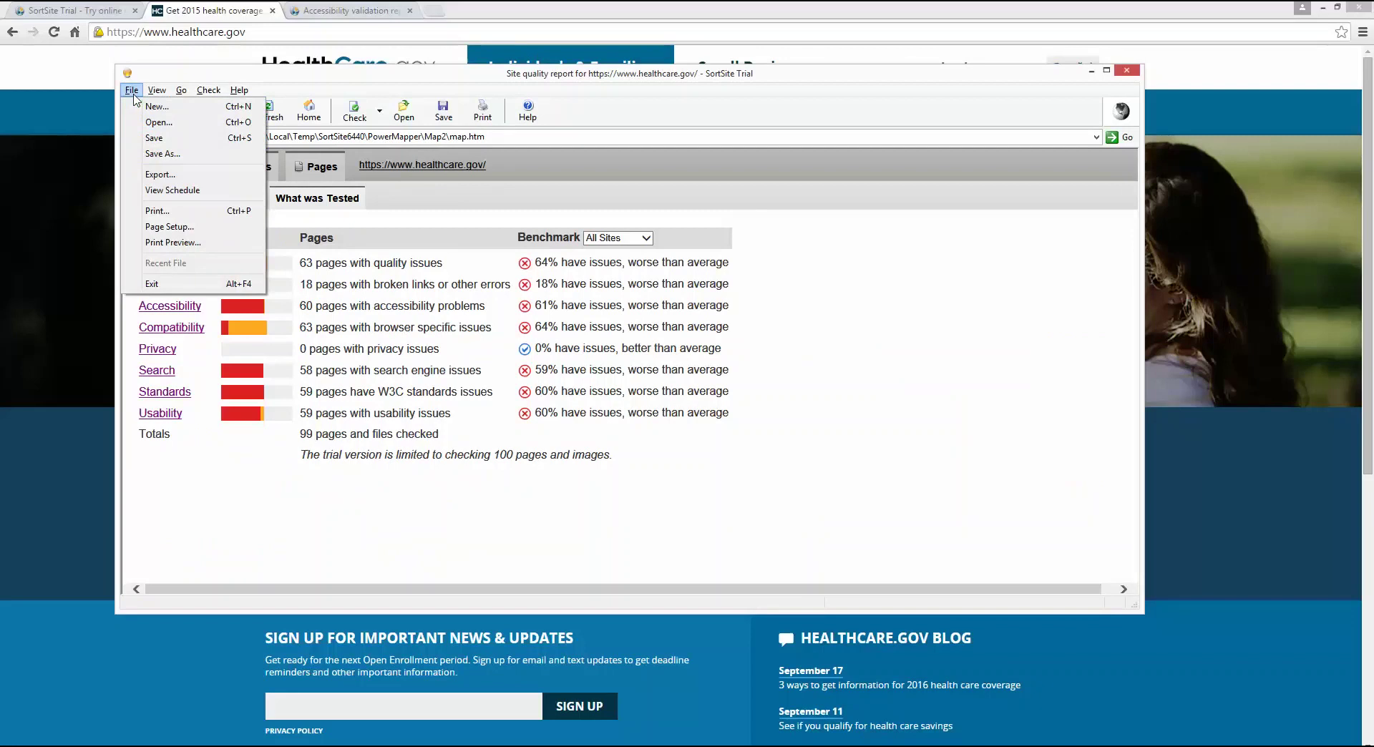
pyautogui.click(160, 174)
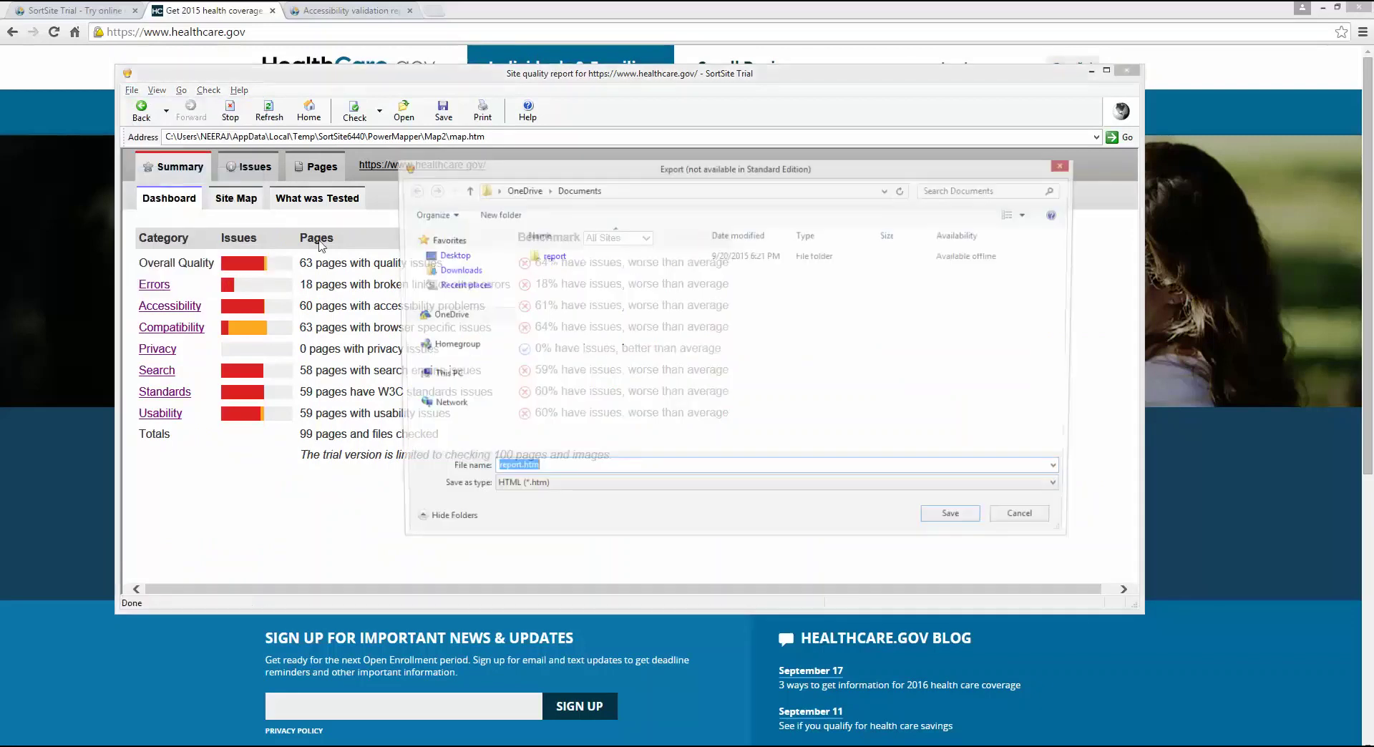
pyautogui.click(580, 490)
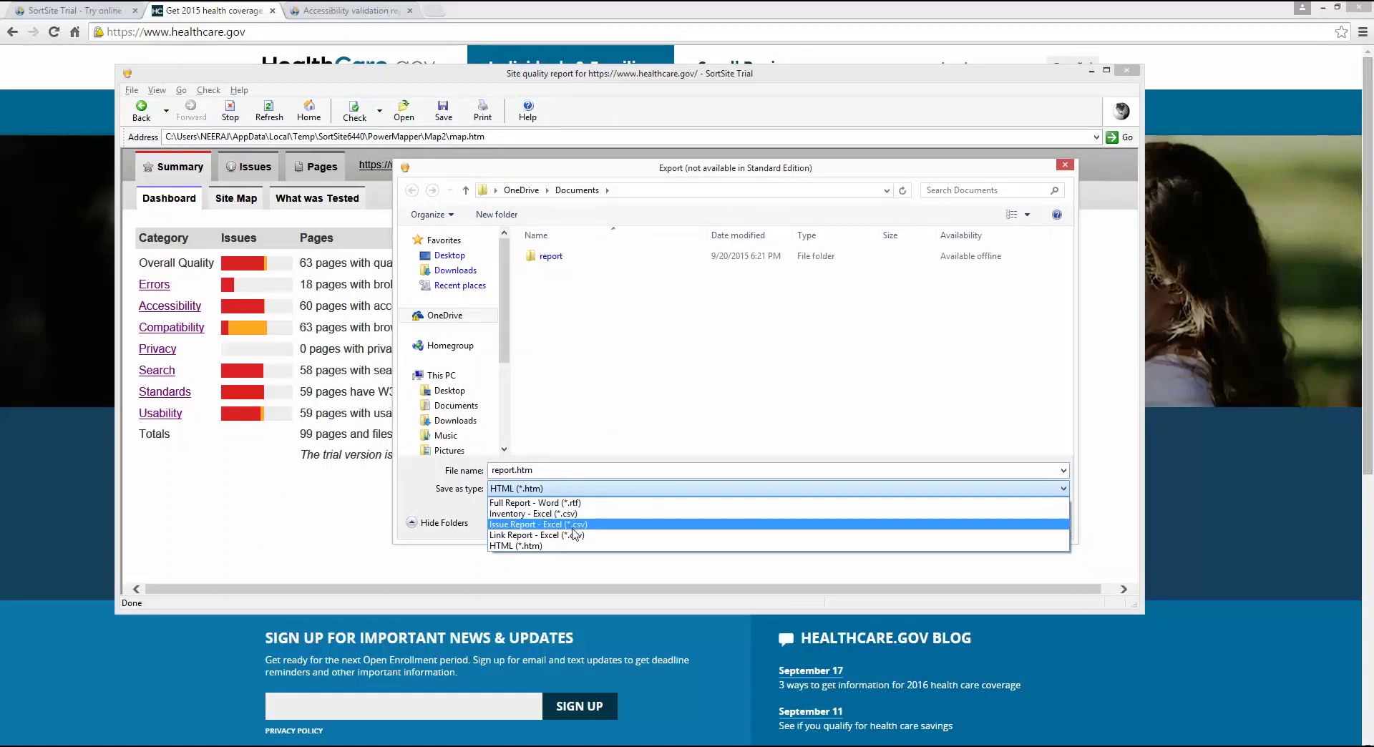
pyautogui.click(551, 566)
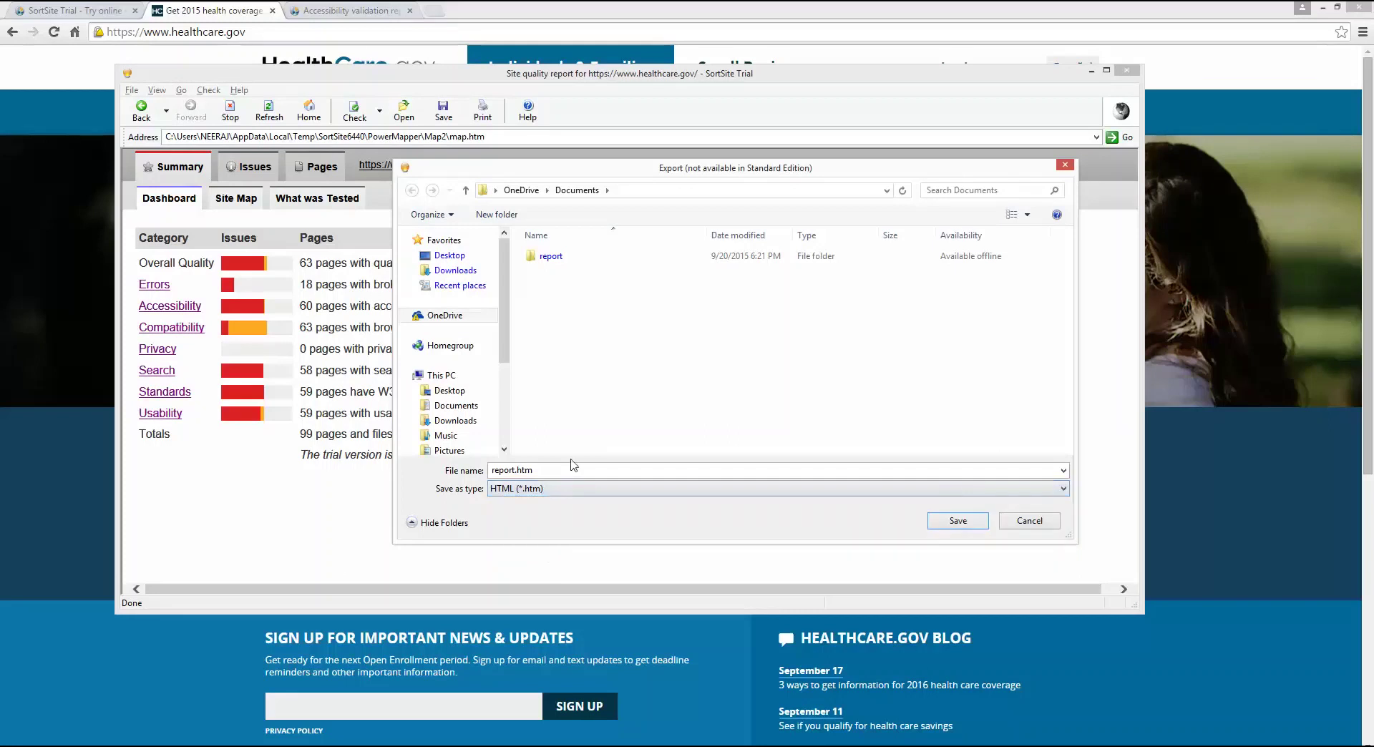
pyautogui.click(1028, 526)
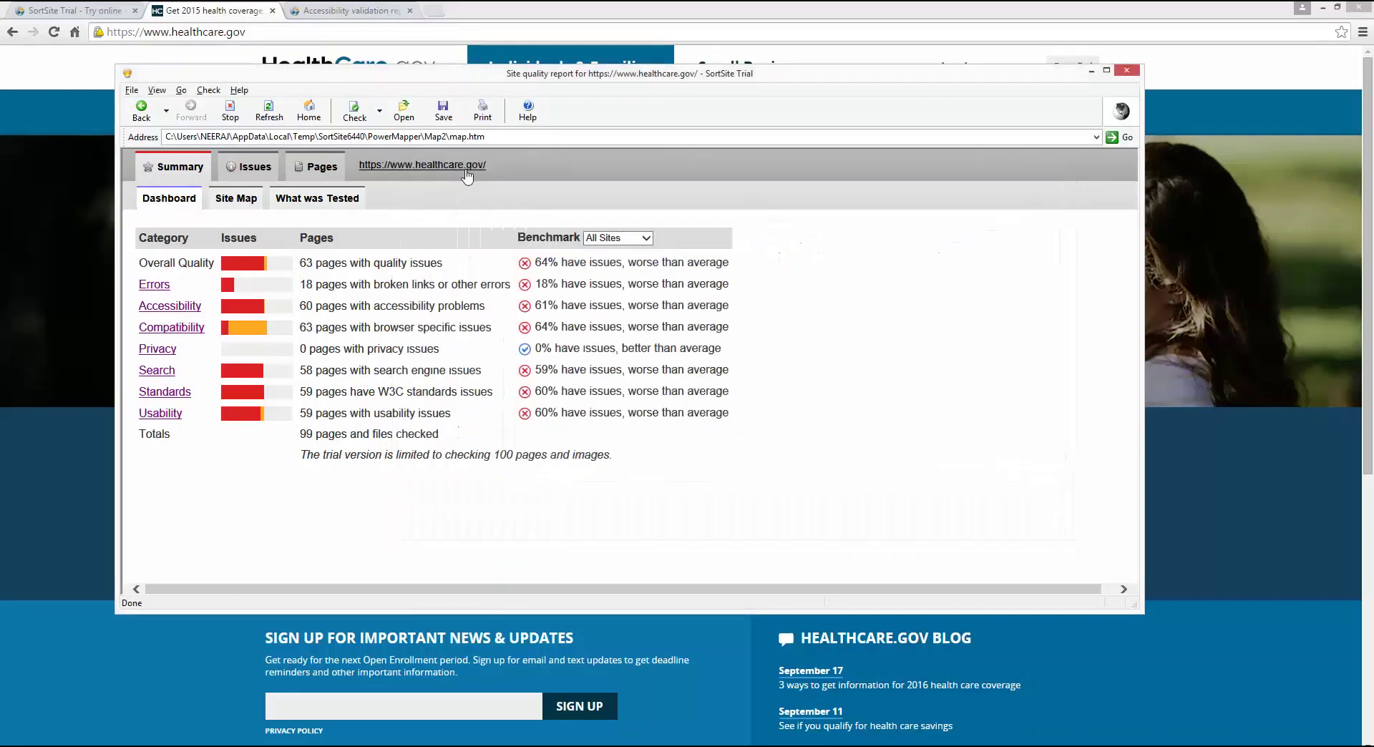
# In the Errors report, expand the empty SRC/HREF issue and view small-businesses source line 486.
pyautogui.click(159, 290)
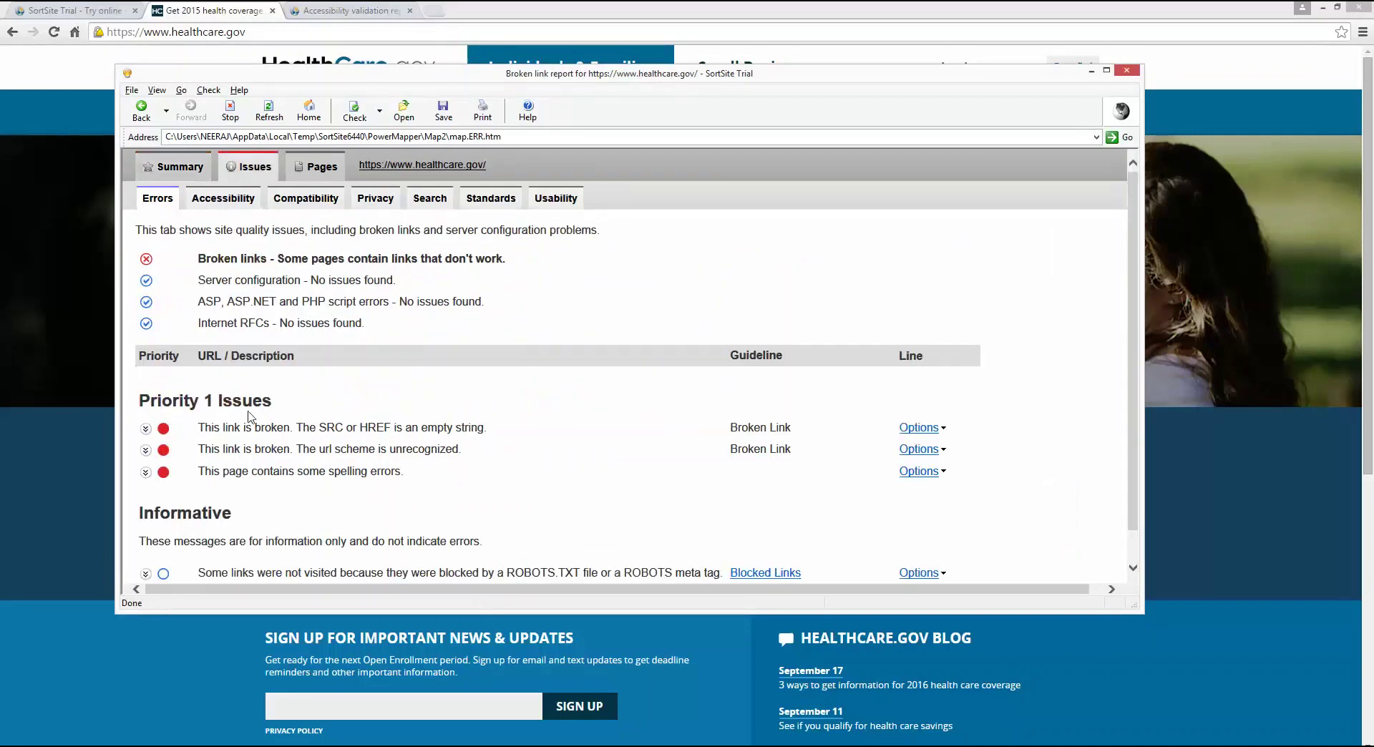
pyautogui.scroll(-1, 249, 417)
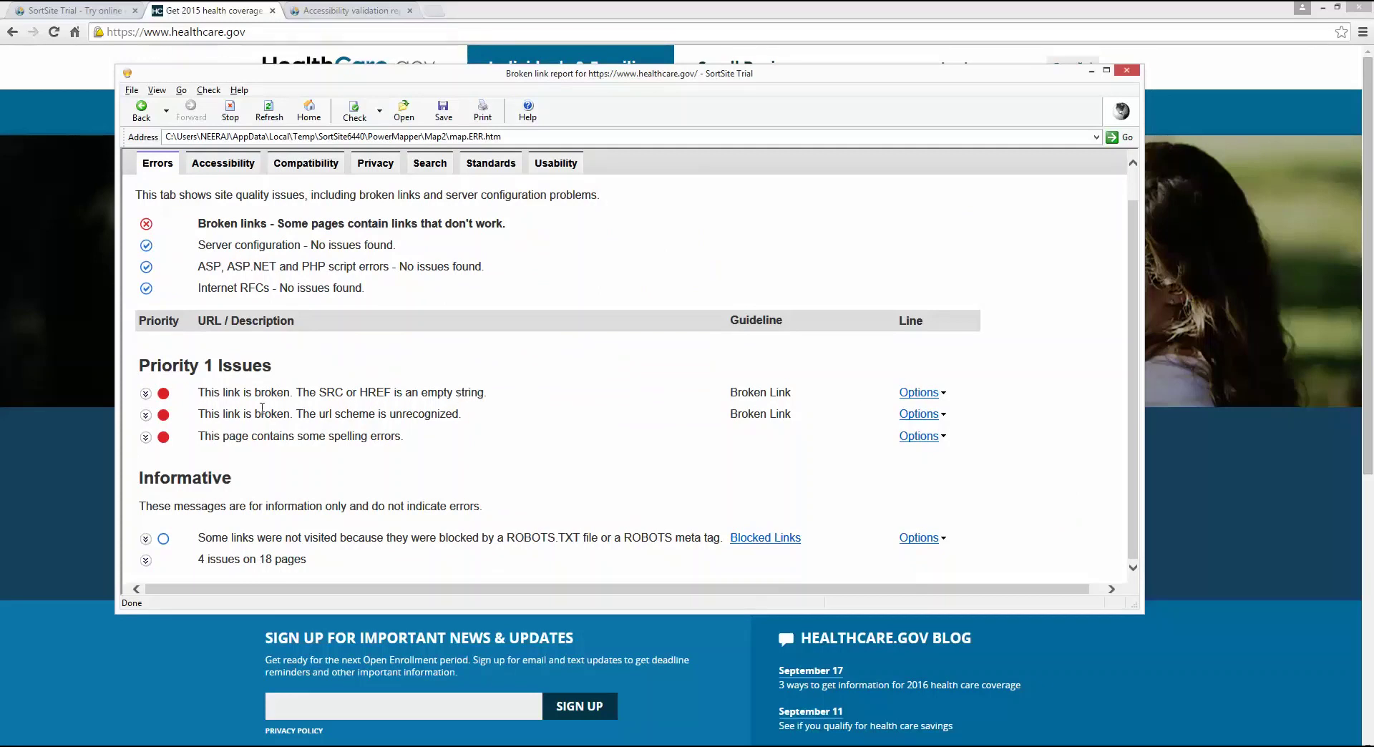
pyautogui.click(145, 394)
pyautogui.scroll(-2, 380, 461)
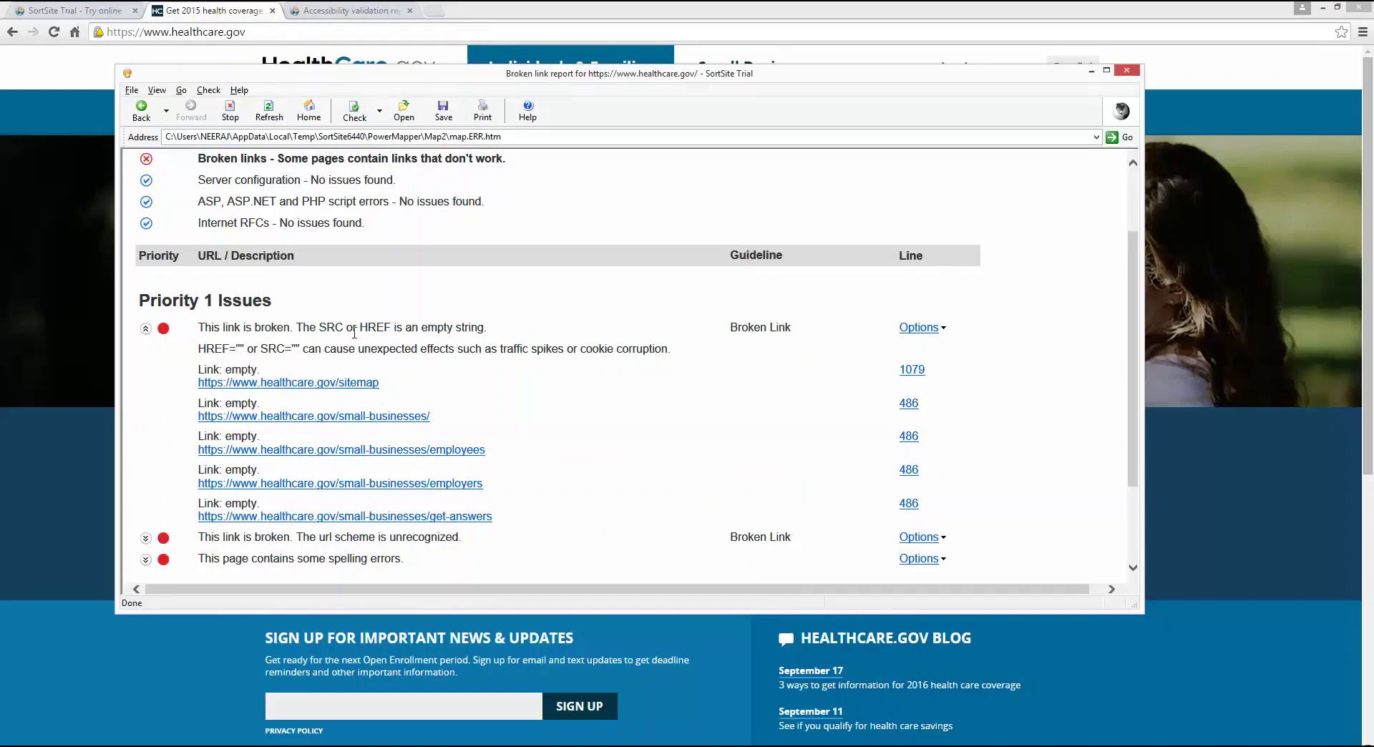
pyautogui.click(909, 403)
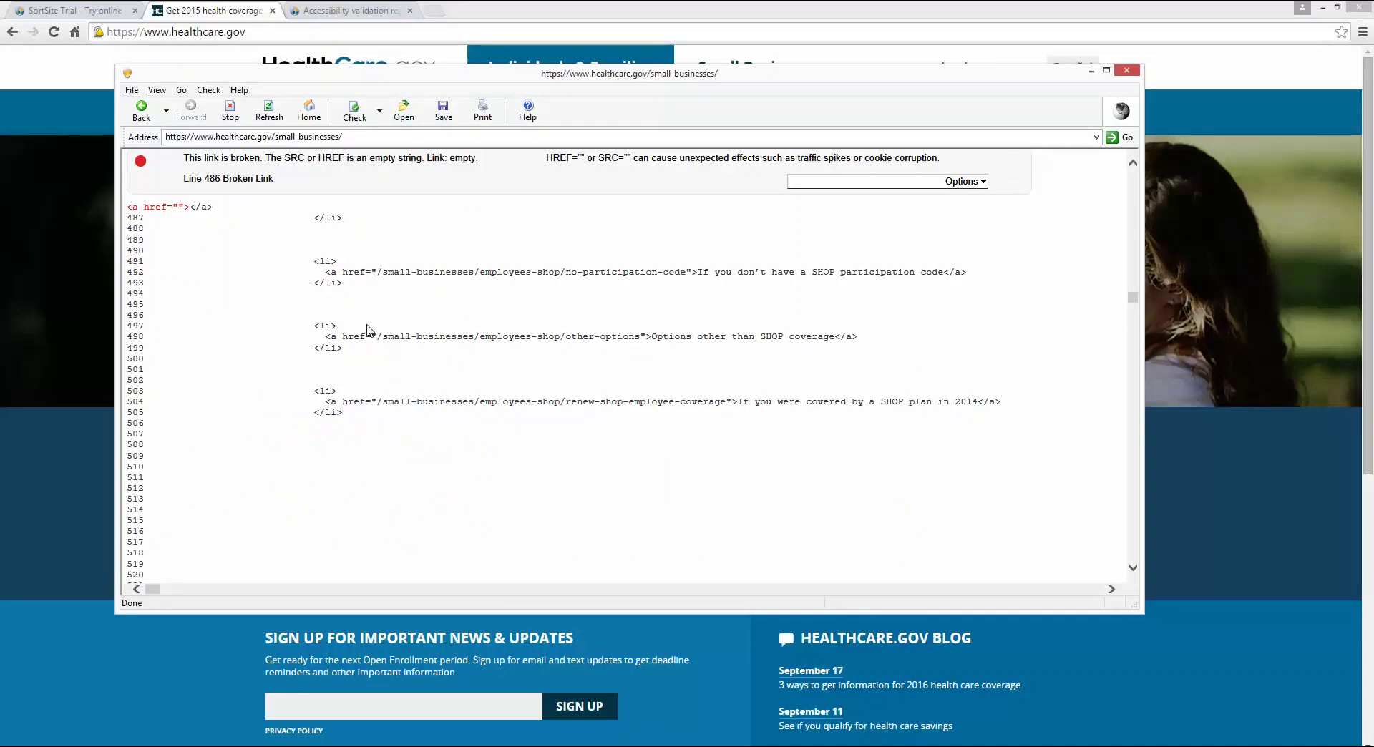
pyautogui.click(146, 112)
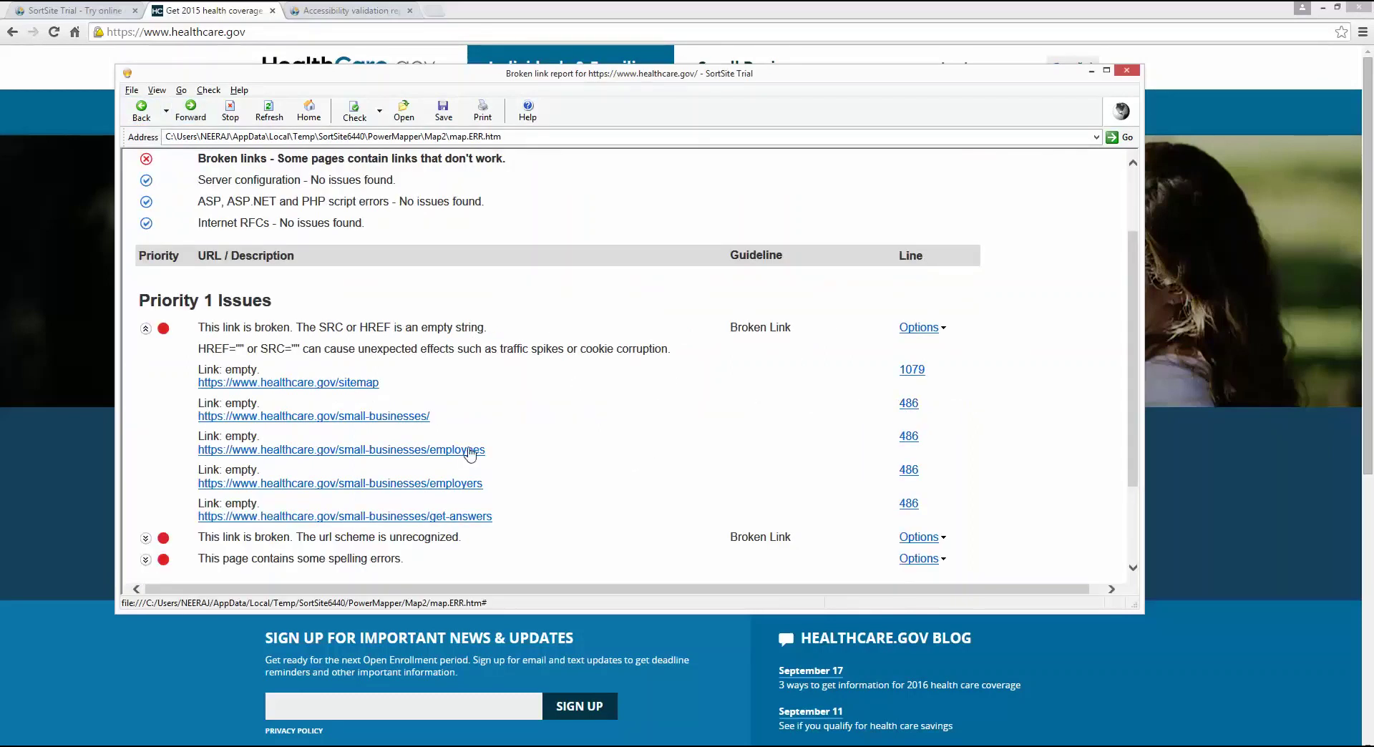
# Collapse the empty-link issue and show the spelling errors, viewing 'copayment' in the apply-and-enroll source.
pyautogui.click(146, 329)
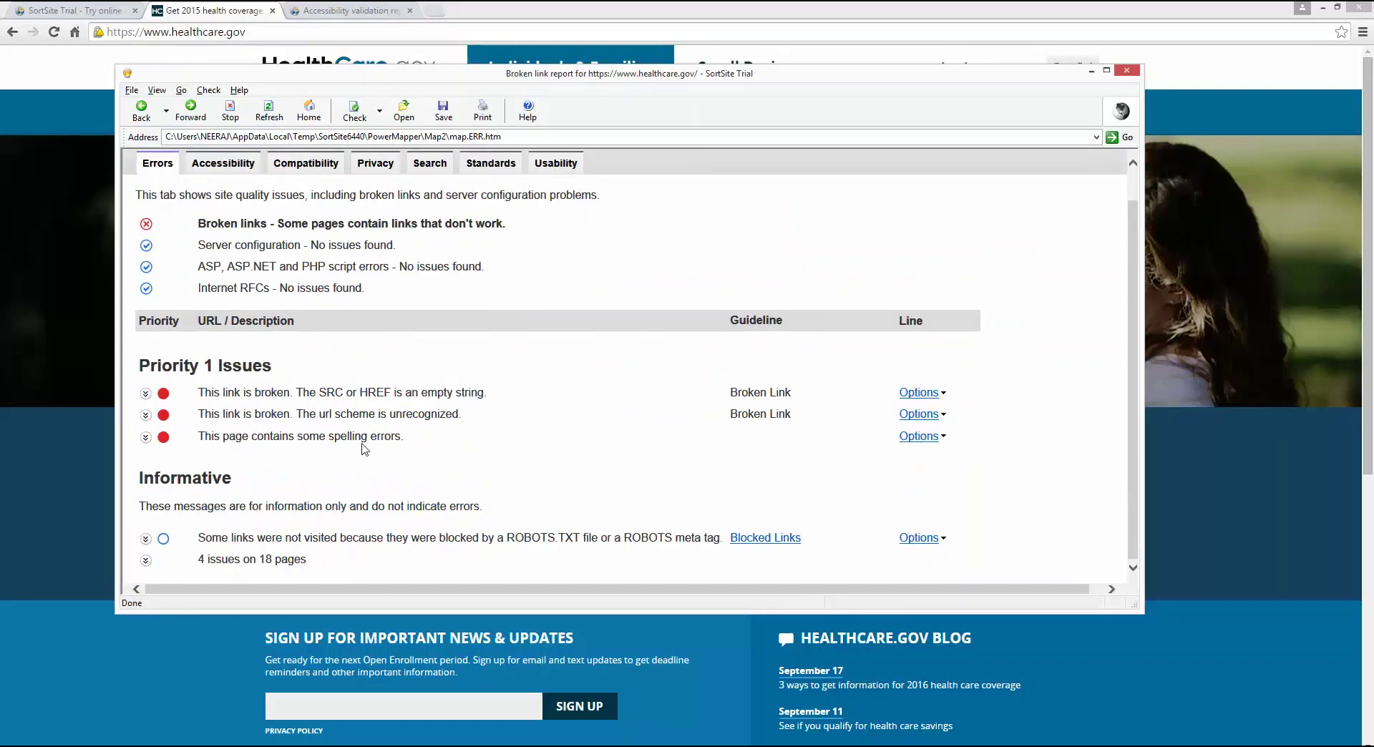
pyautogui.click(145, 436)
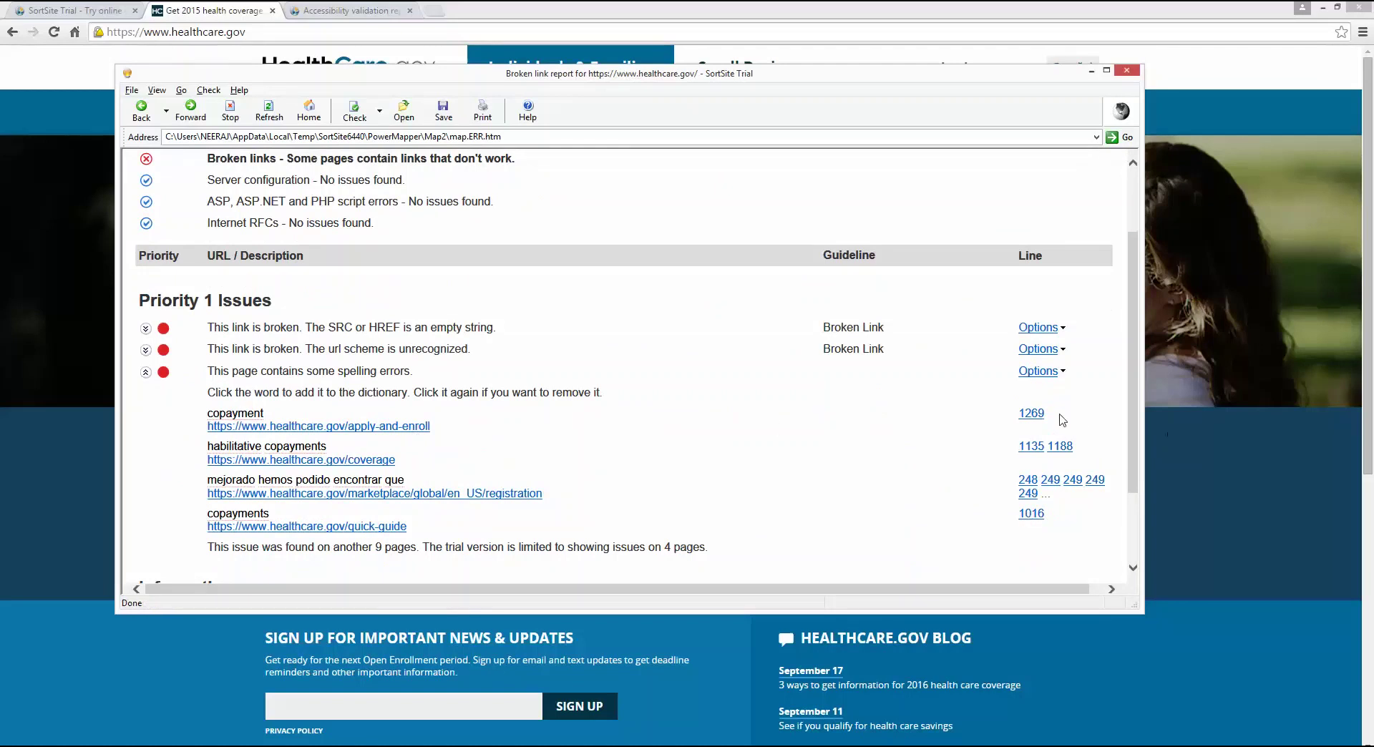
pyautogui.click(1036, 415)
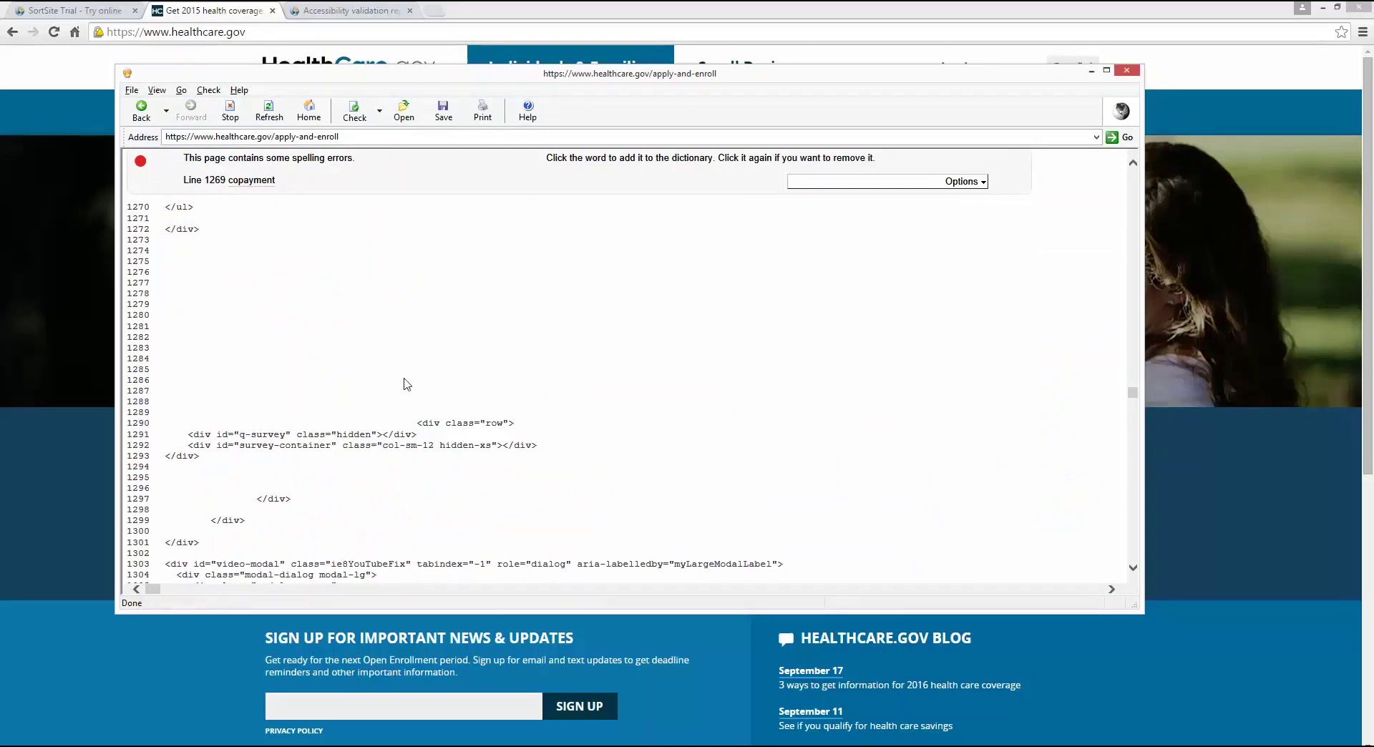
# View the 'habilitative' misspelling at line 1135 of the coverage page source, then return.
pyautogui.click(142, 112)
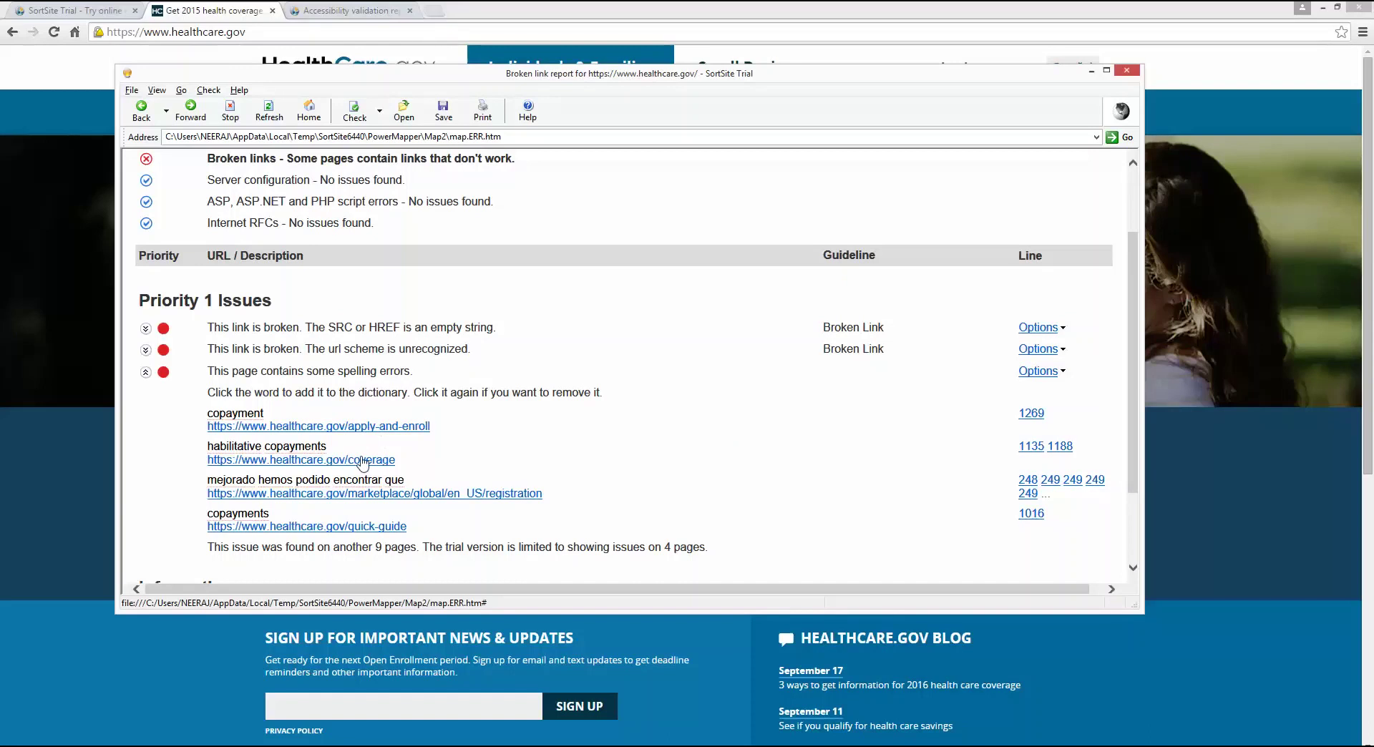
pyautogui.click(1030, 446)
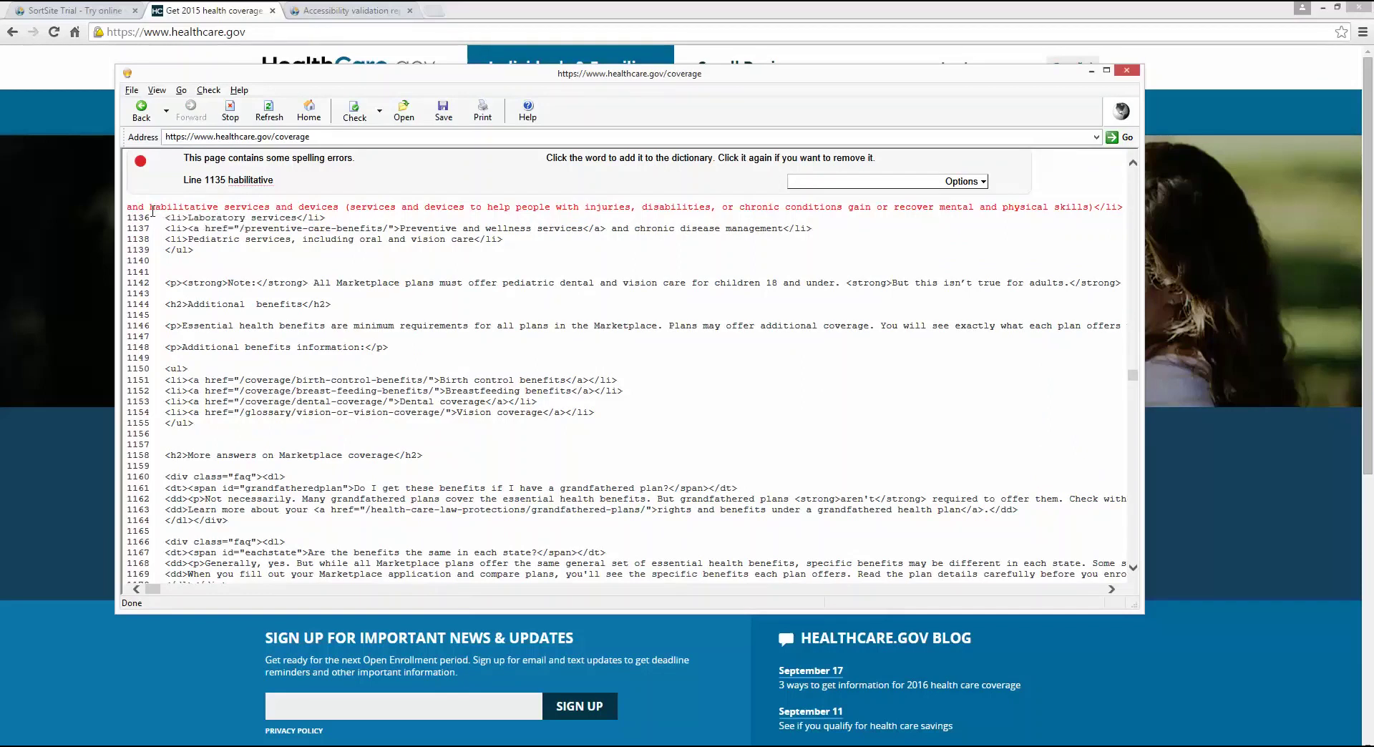
pyautogui.moveTo(152, 209); pyautogui.dragTo(220, 207)
pyautogui.click(185, 208)
pyautogui.click(142, 111)
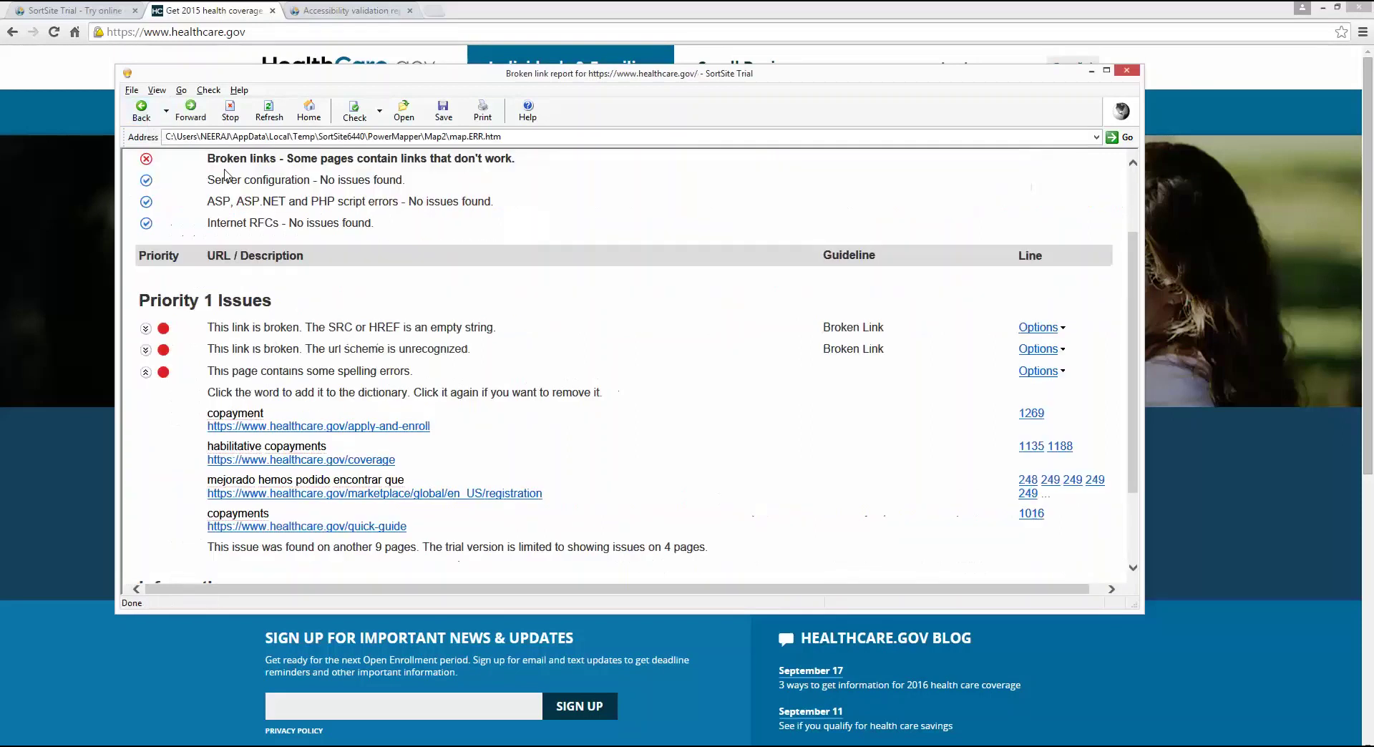
# Collapse the spelling-errors issue and check, then collapse, the ROBOTS.TXT blocked-links details.
pyautogui.scroll(-1, 145, 289)
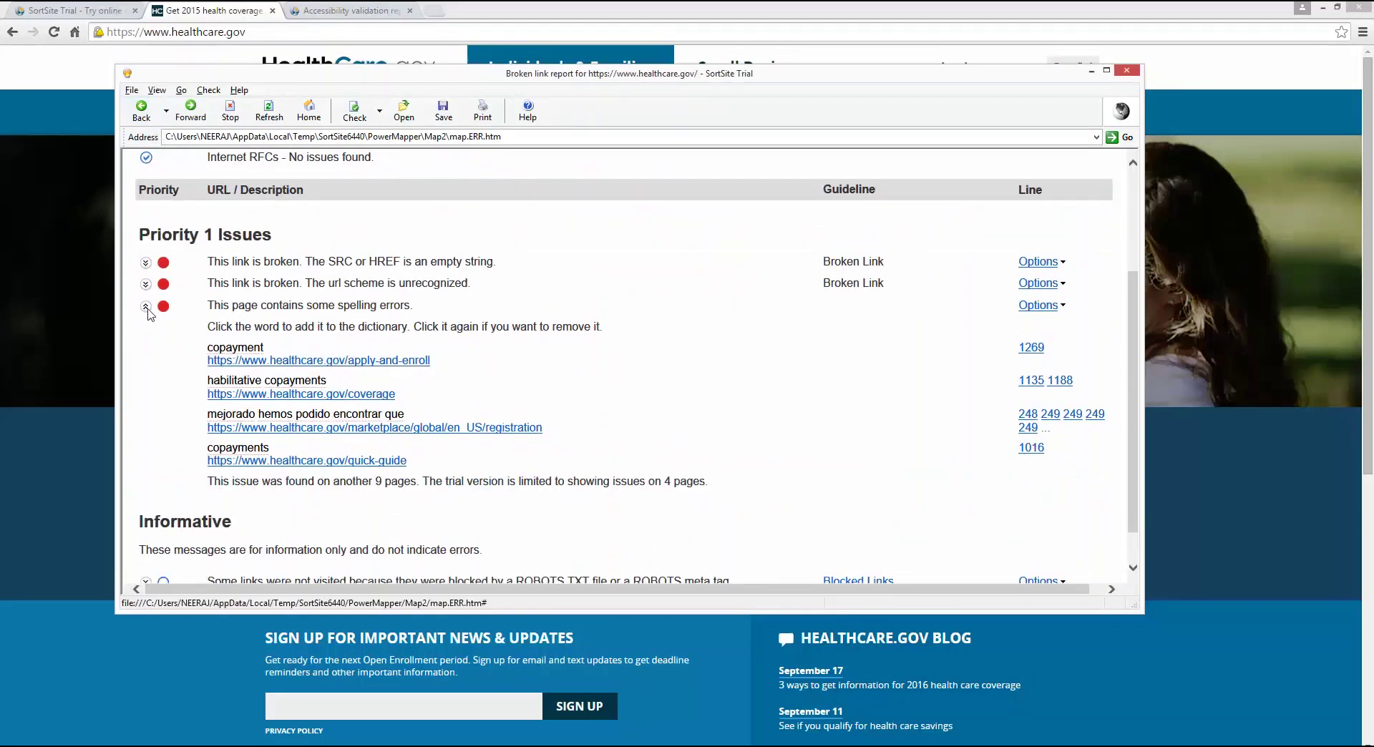
pyautogui.click(145, 306)
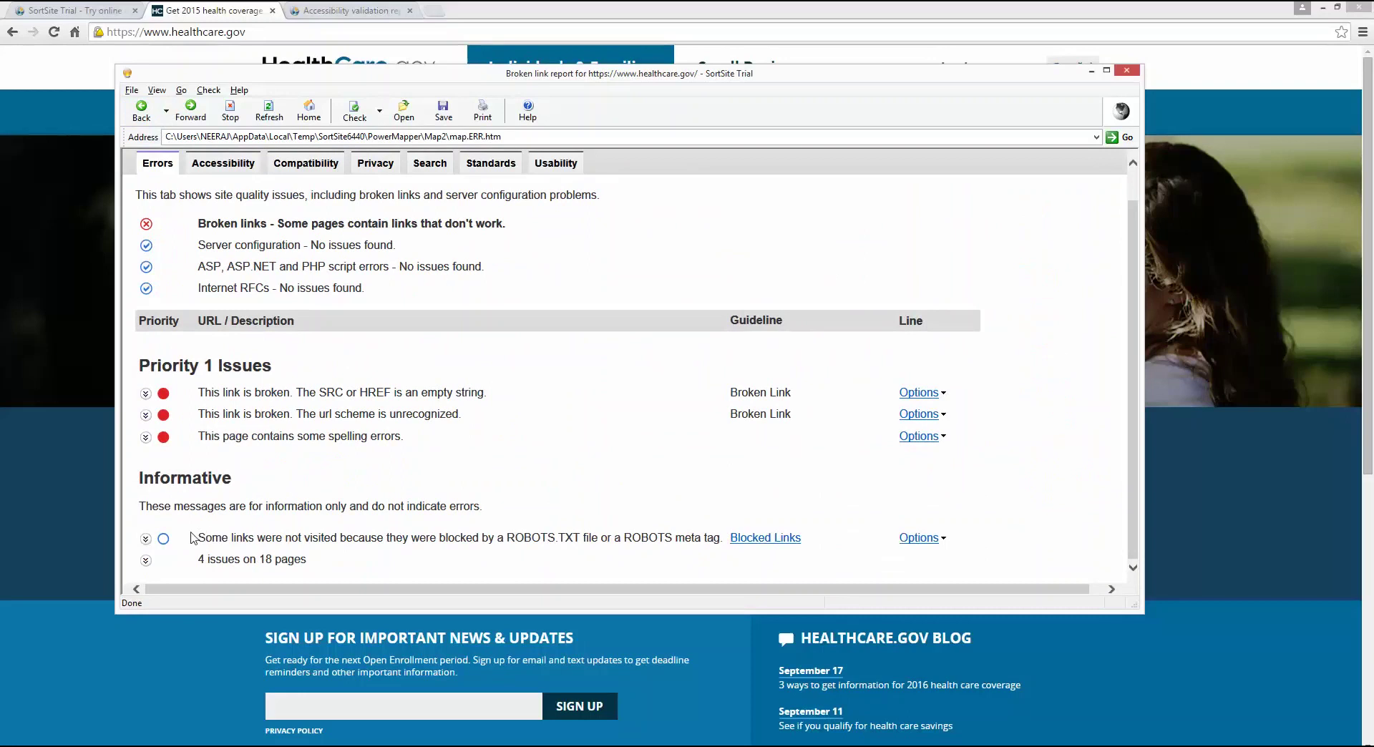
pyautogui.click(145, 538)
pyautogui.scroll(-3, 222, 534)
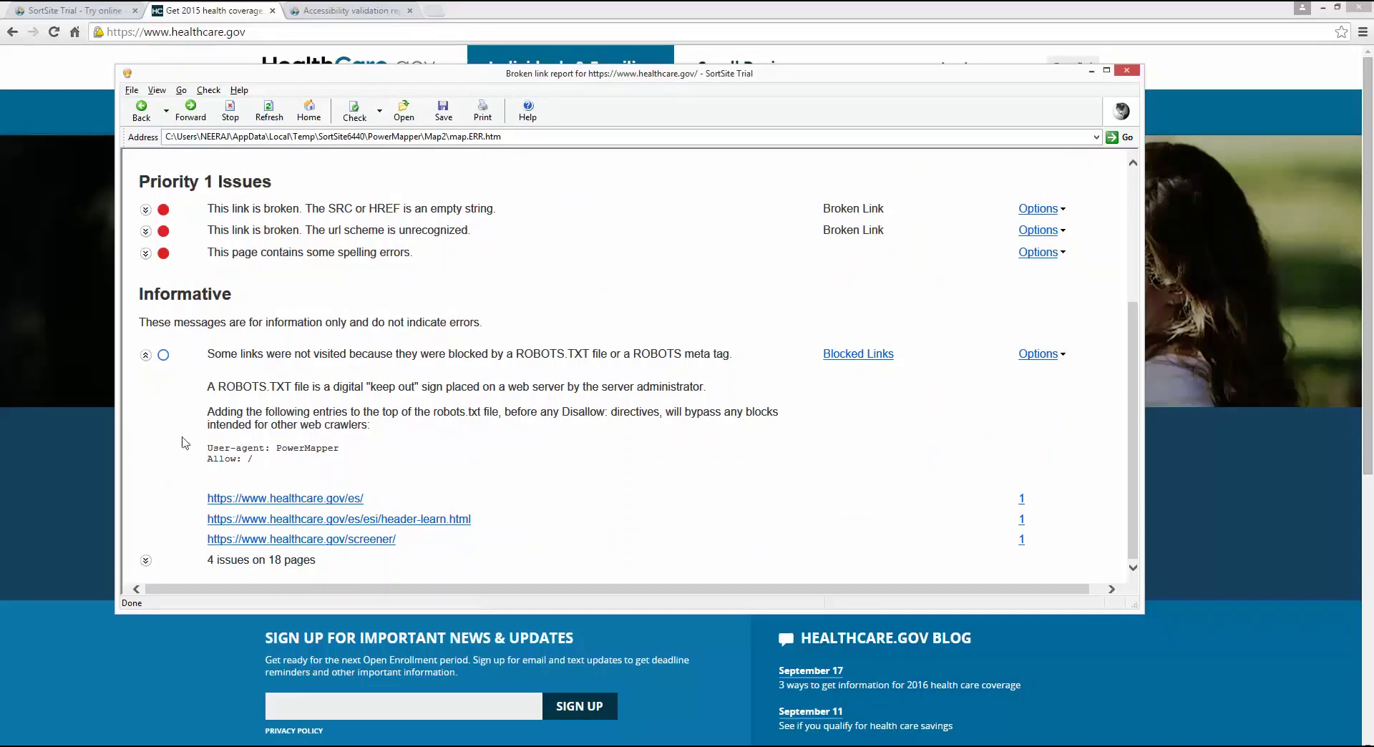
pyautogui.click(145, 355)
pyautogui.scroll(1, 269, 468)
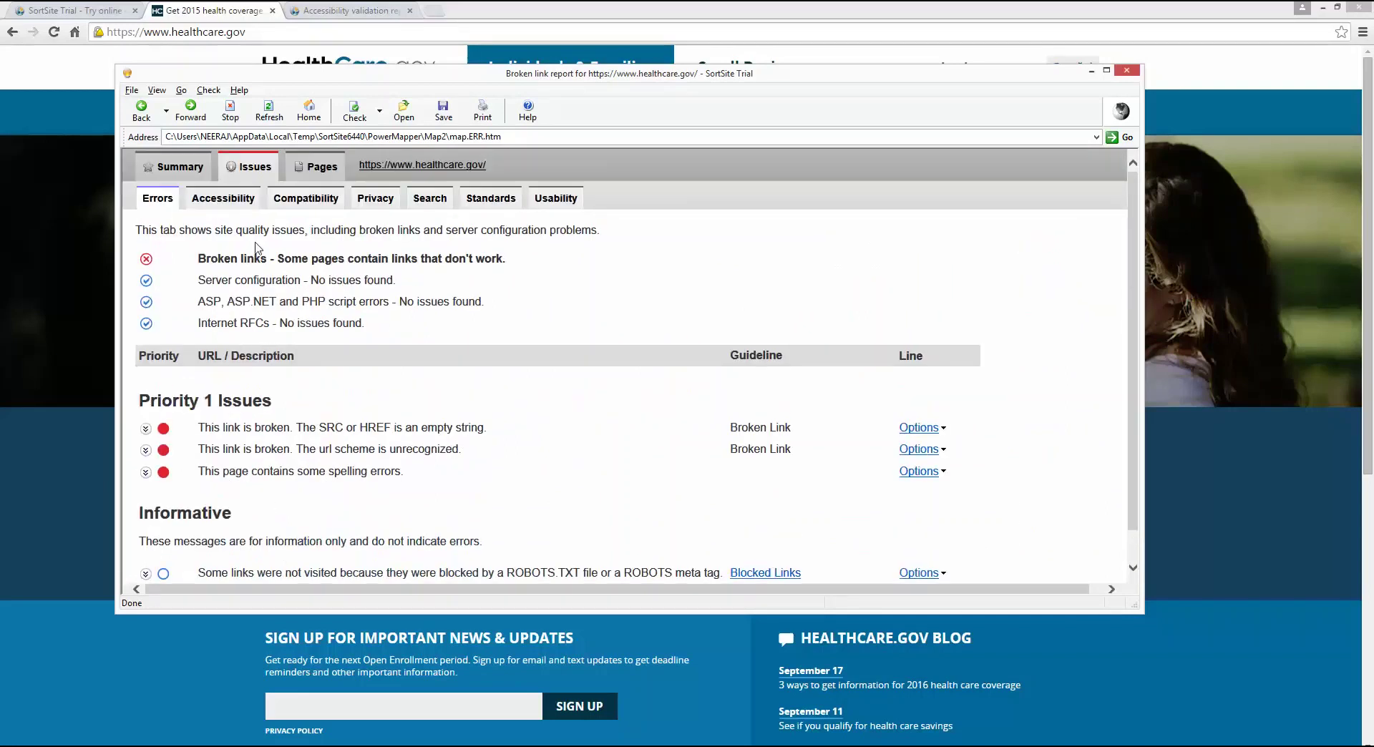
# Expand the Accessibility report's META REFRESH issue and view the registration page source at line 57.
pyautogui.click(212, 208)
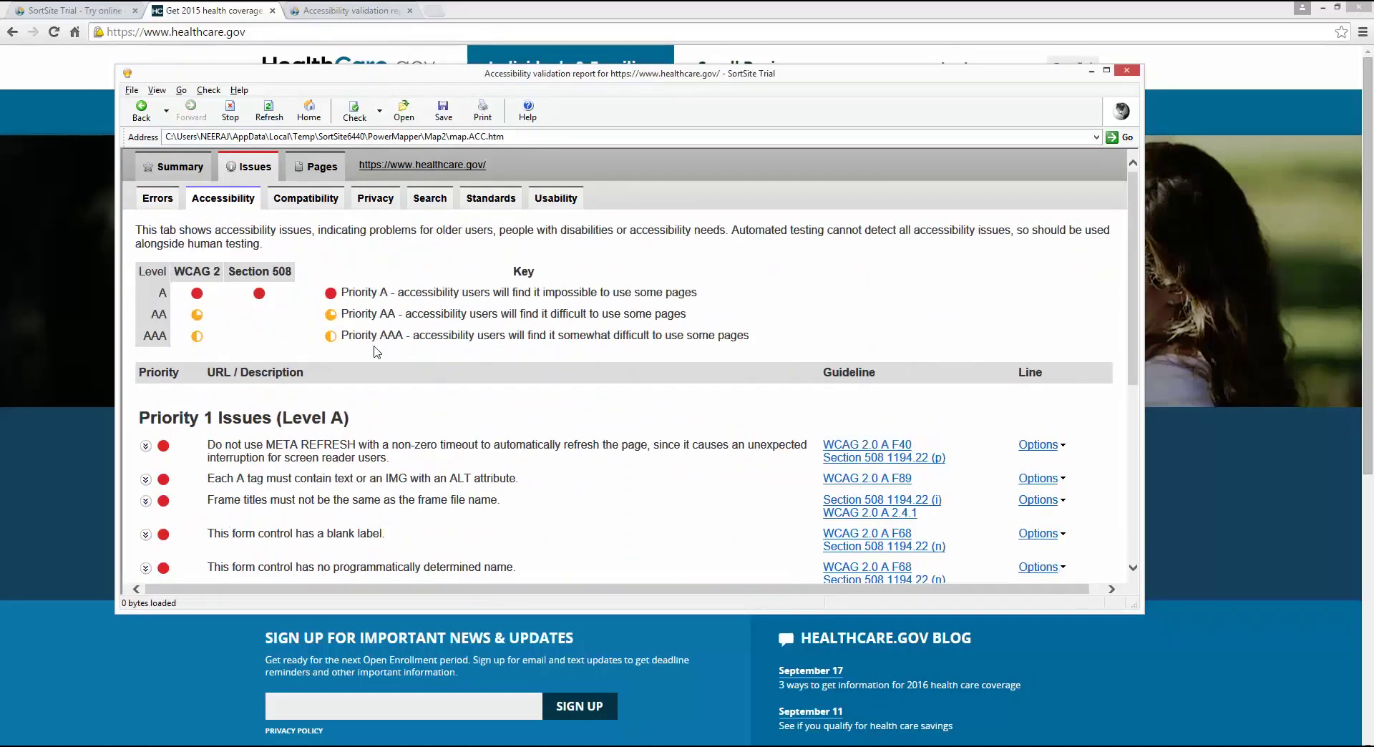
pyautogui.scroll(-3, 354, 400)
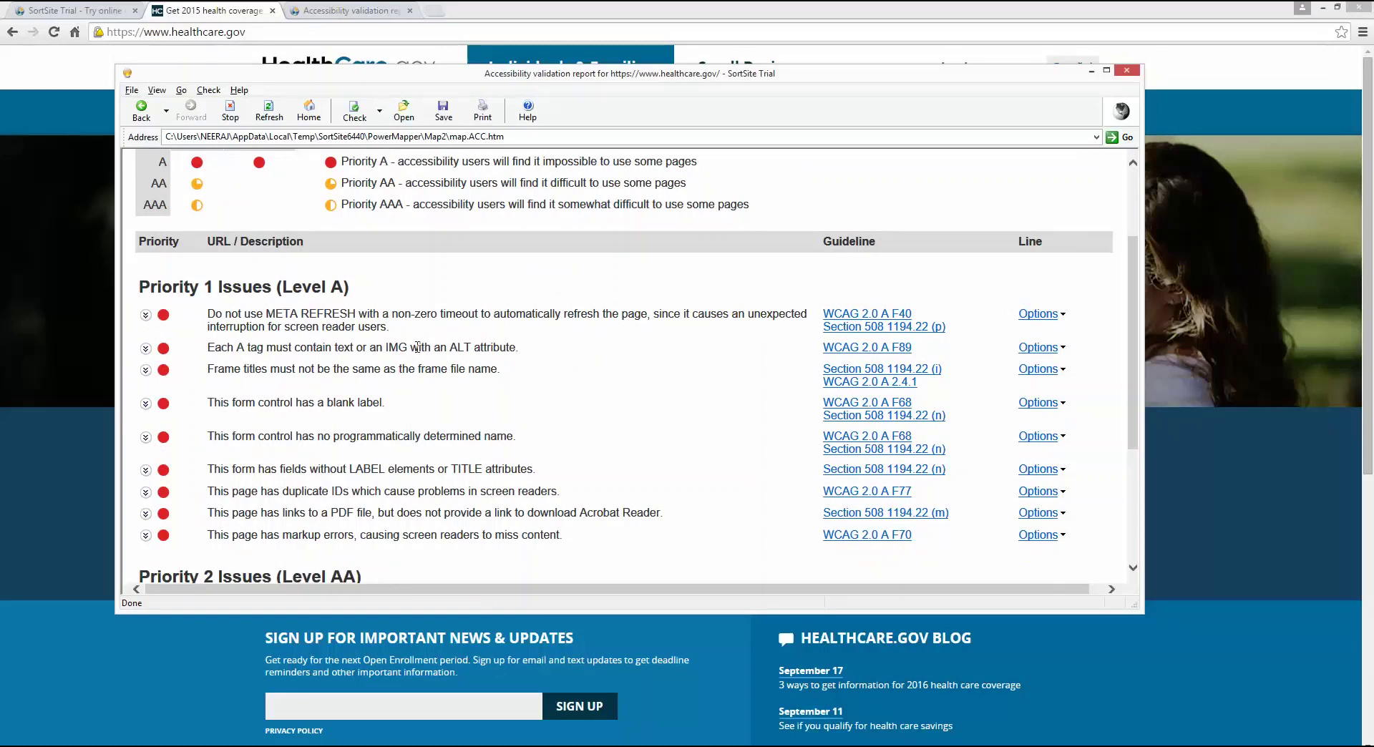
pyautogui.click(147, 316)
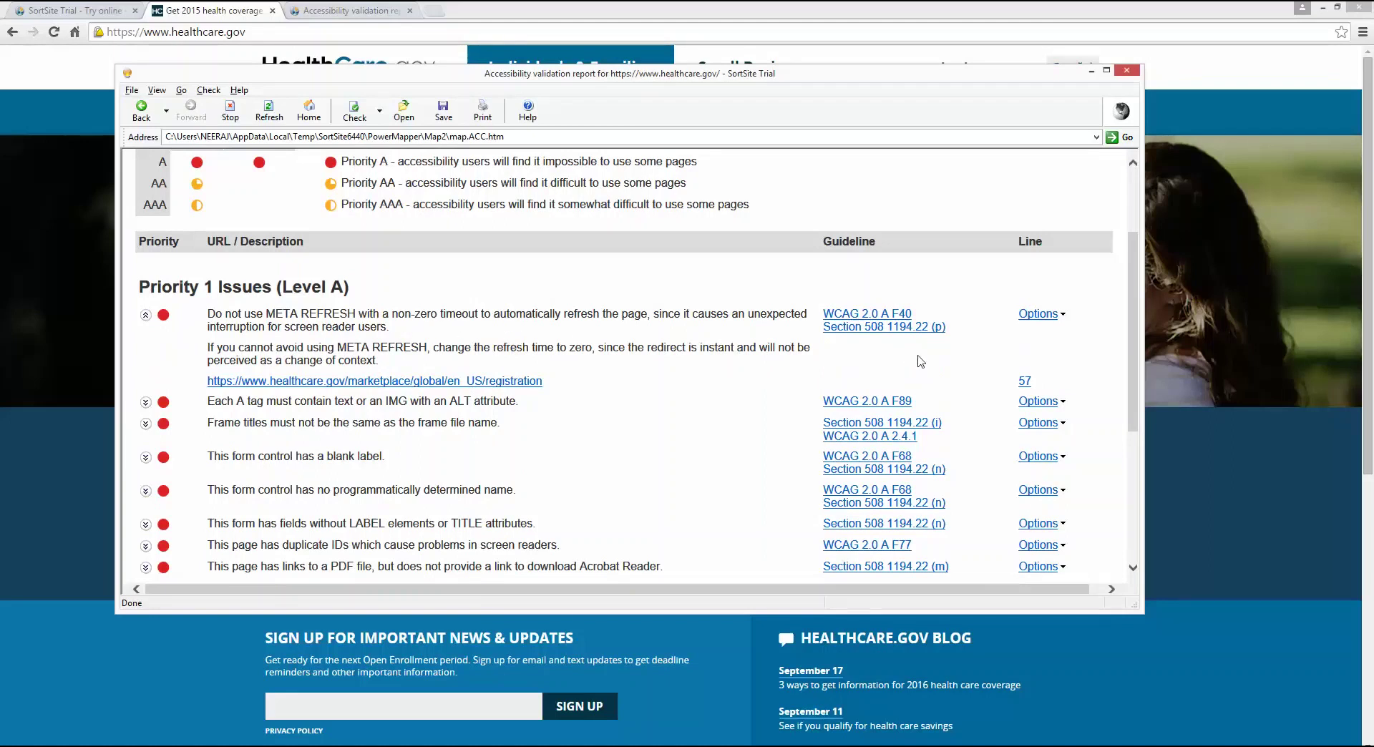
pyautogui.click(1025, 383)
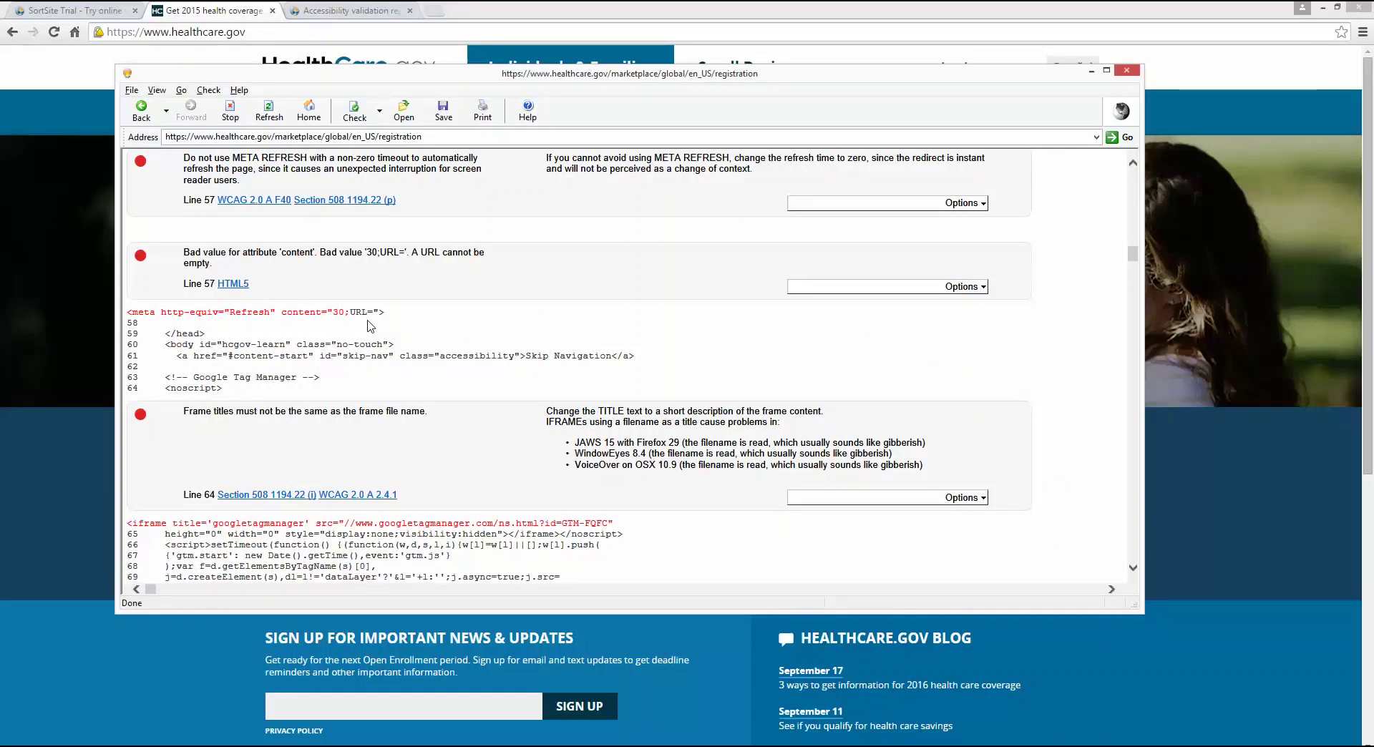
pyautogui.click(141, 110)
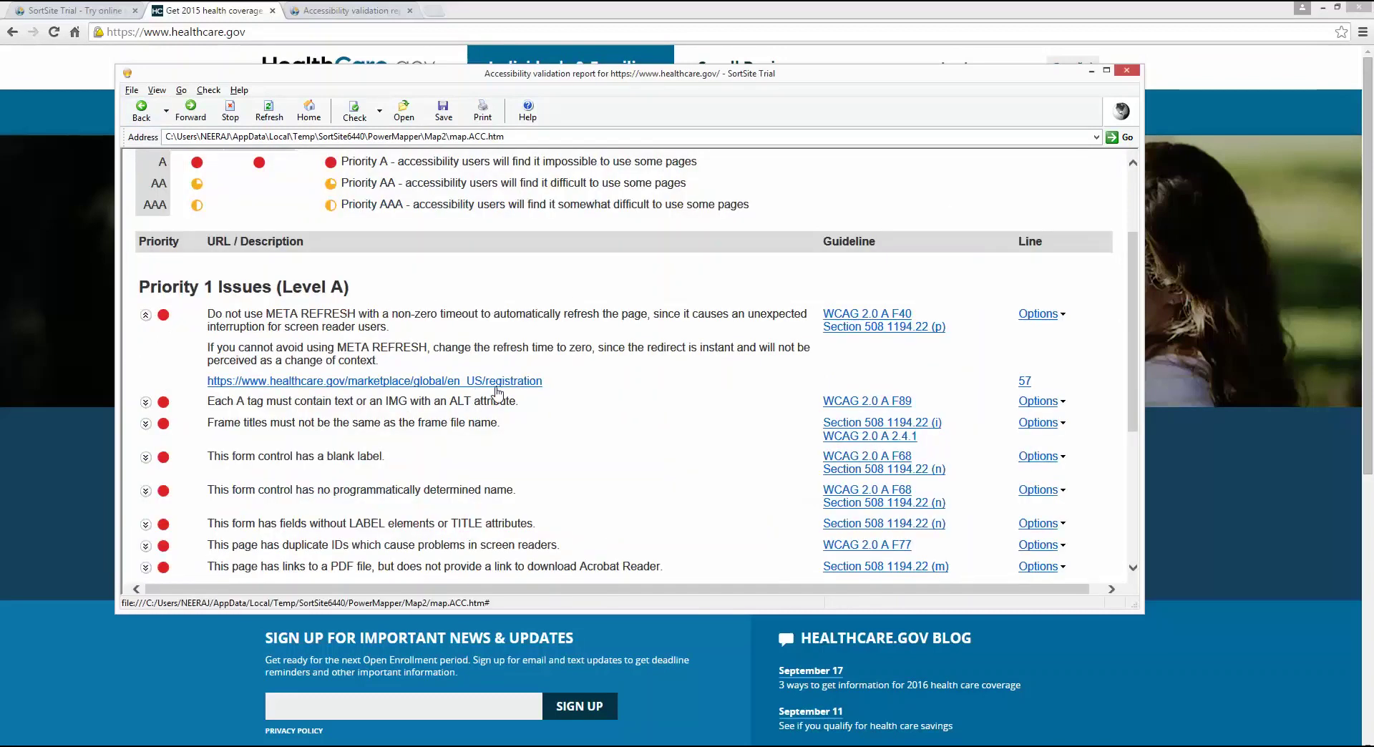
pyautogui.click(131, 90)
pyautogui.click(168, 176)
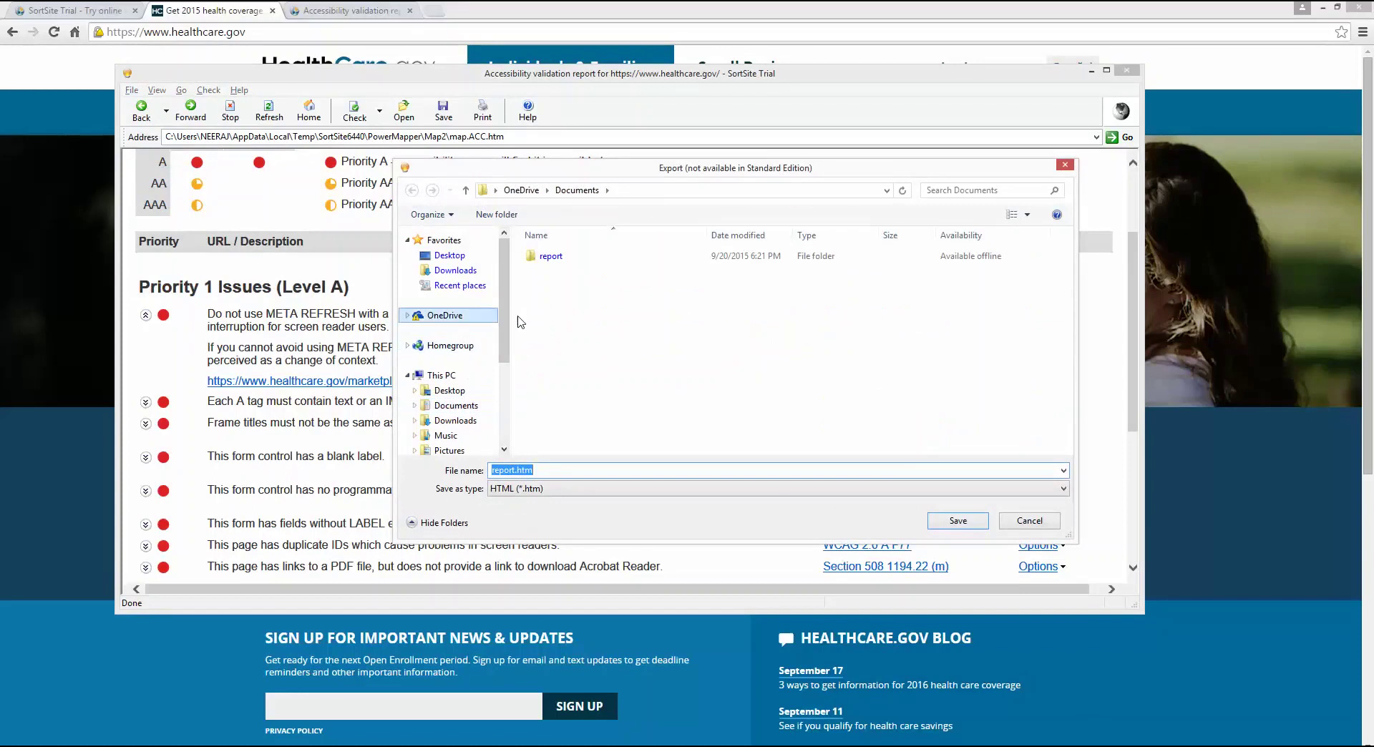
pyautogui.click(958, 520)
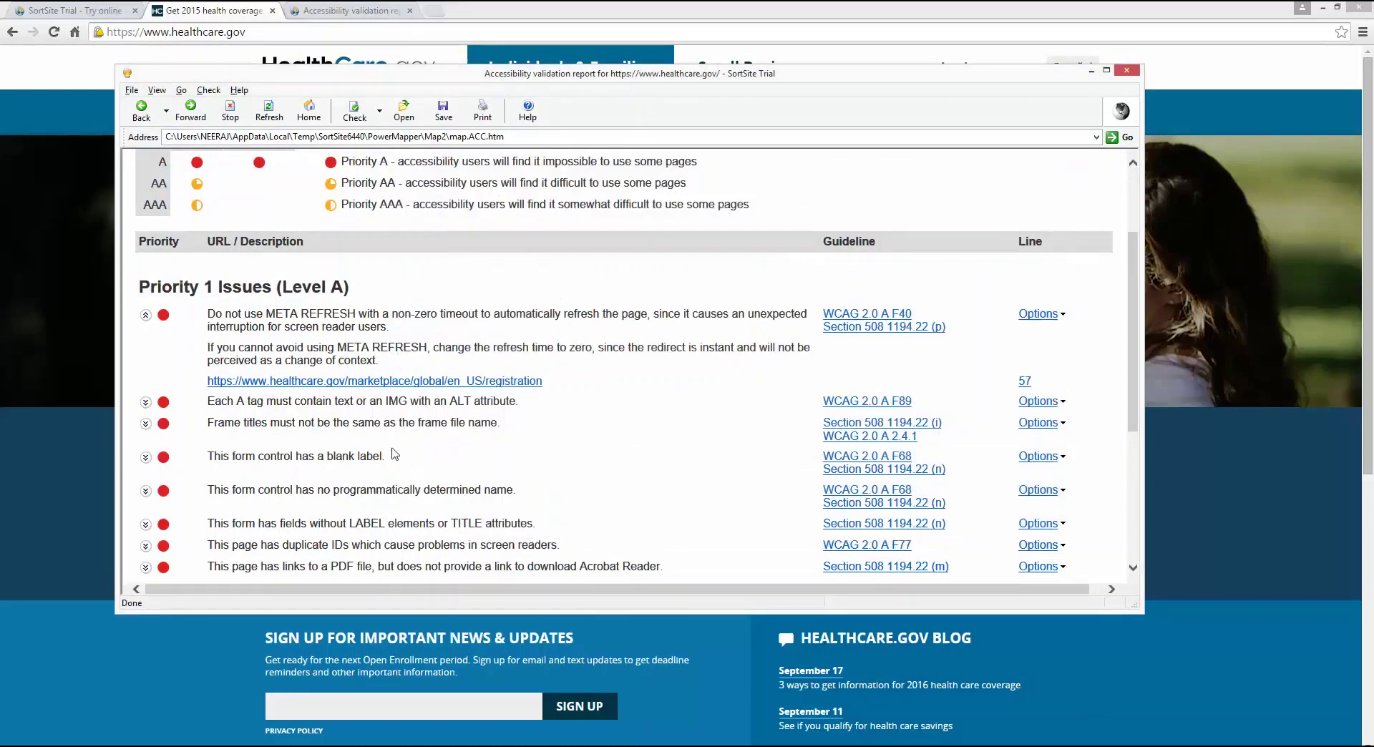
# Collapse META REFRESH, inspect the 'A tag must contain text' issue at get-answers line 1651, then collapse it.
pyautogui.click(145, 316)
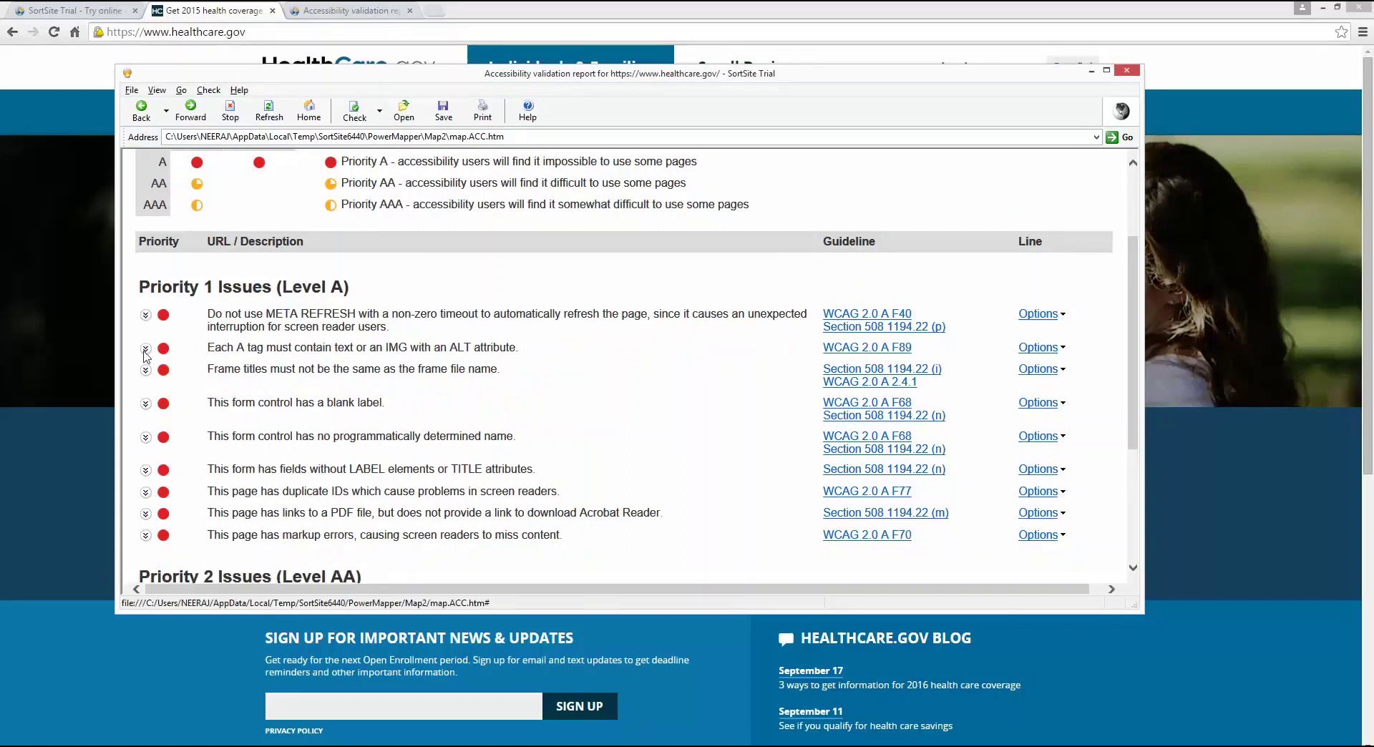
pyautogui.click(145, 350)
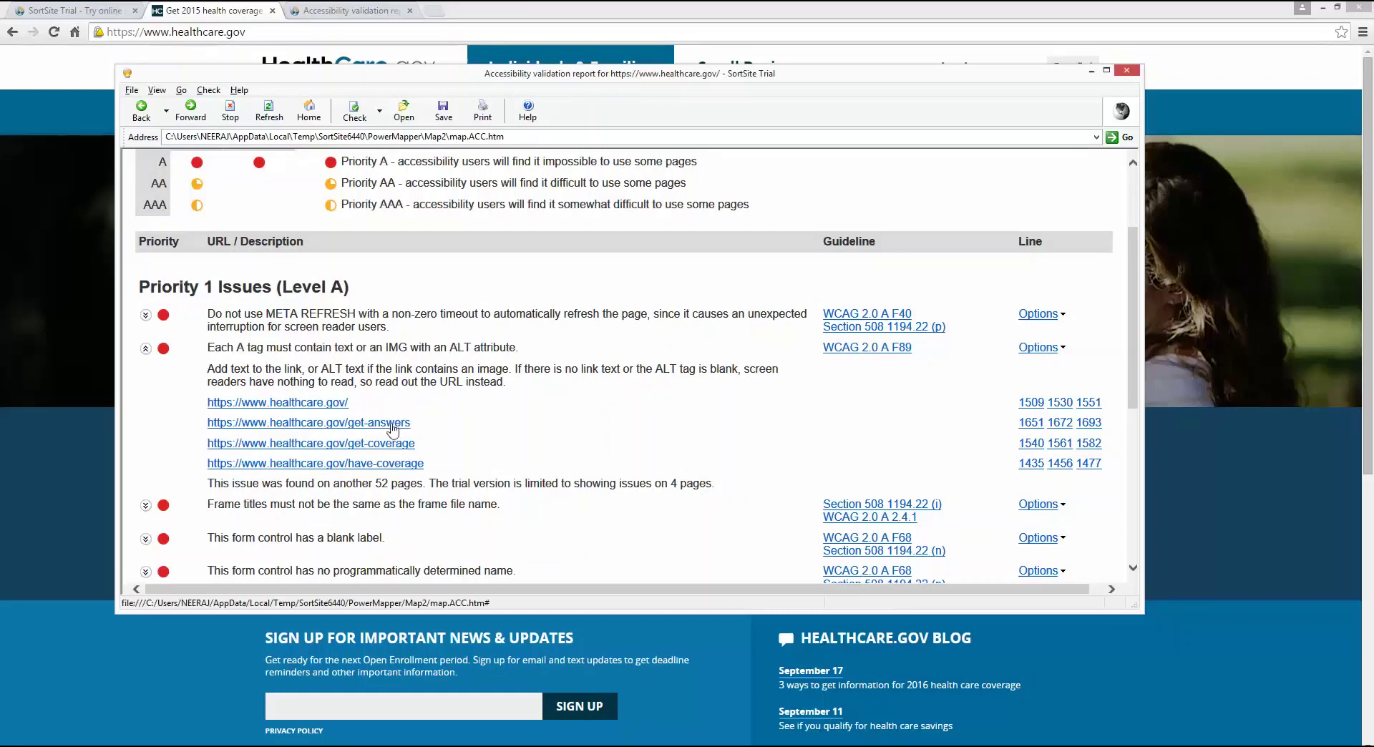
pyautogui.click(1028, 427)
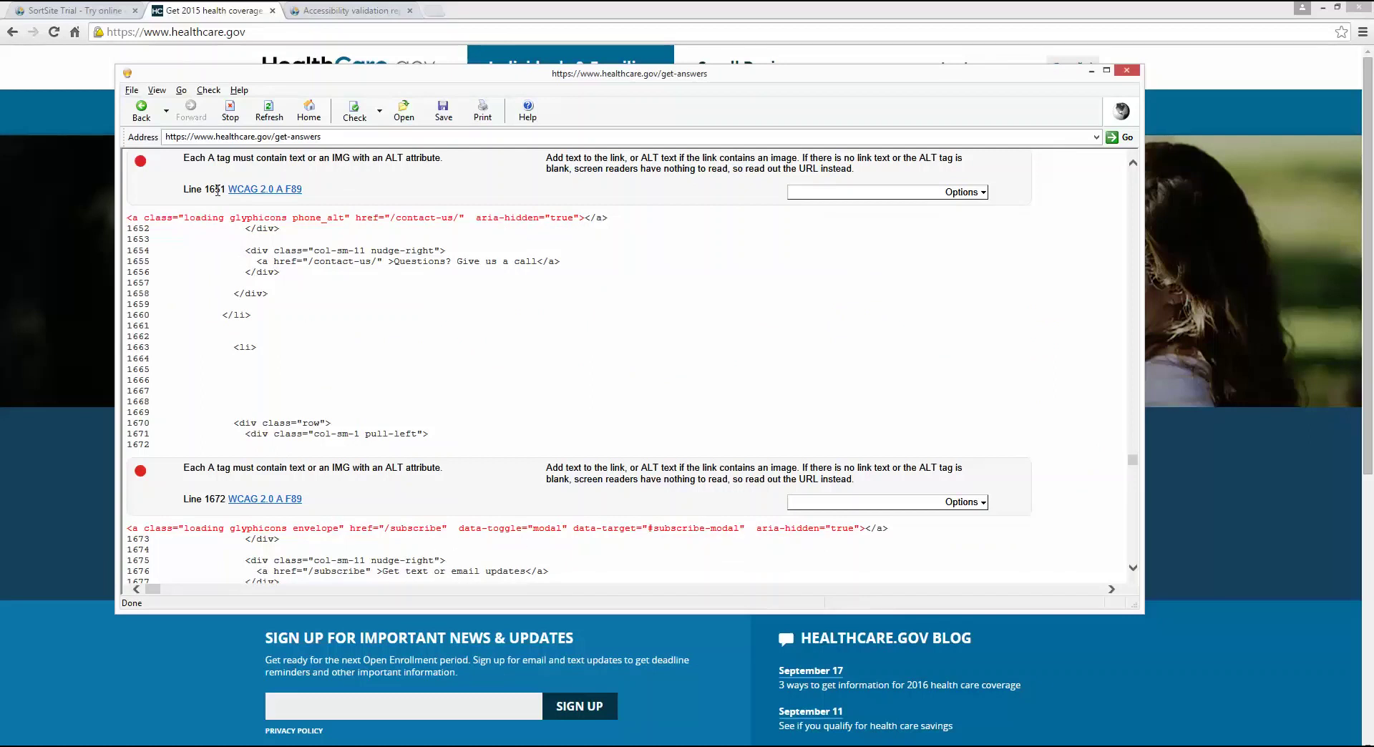
pyautogui.click(141, 111)
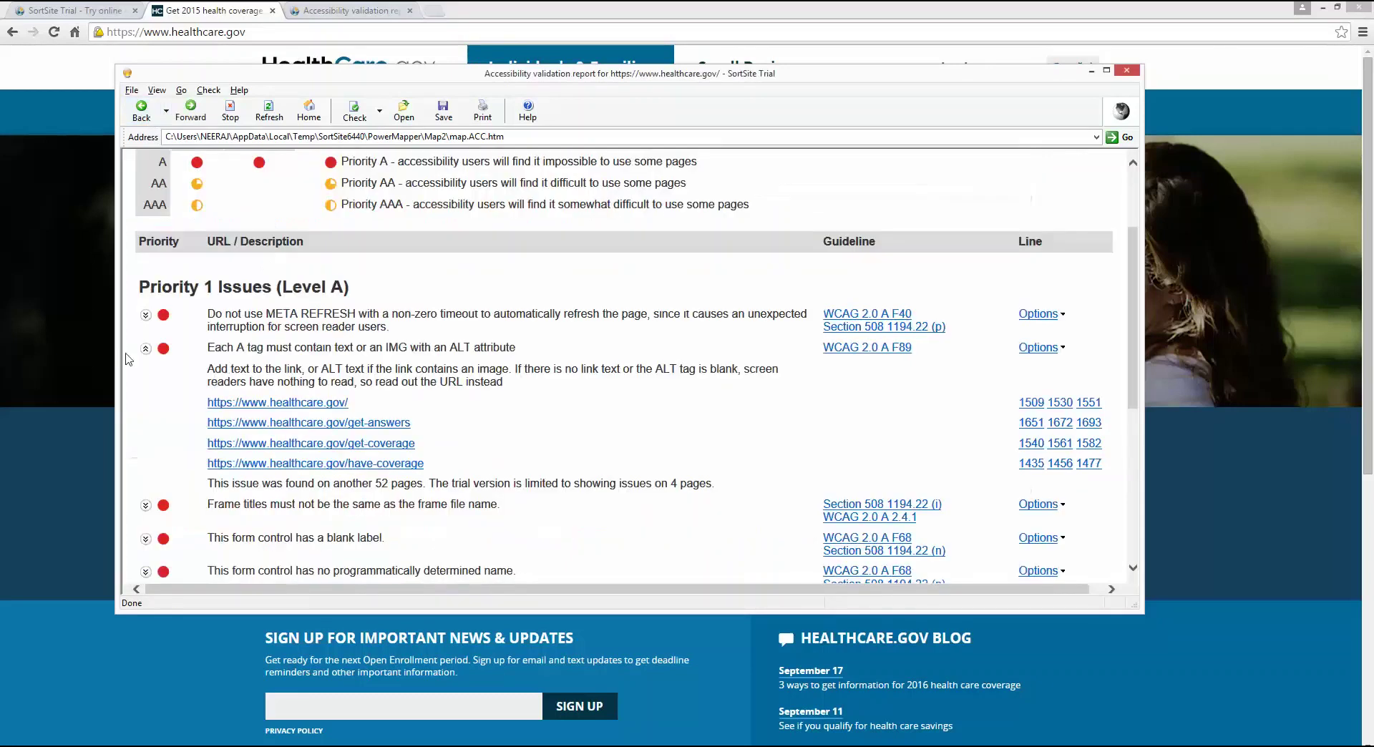
pyautogui.click(145, 350)
pyautogui.scroll(-3, 214, 430)
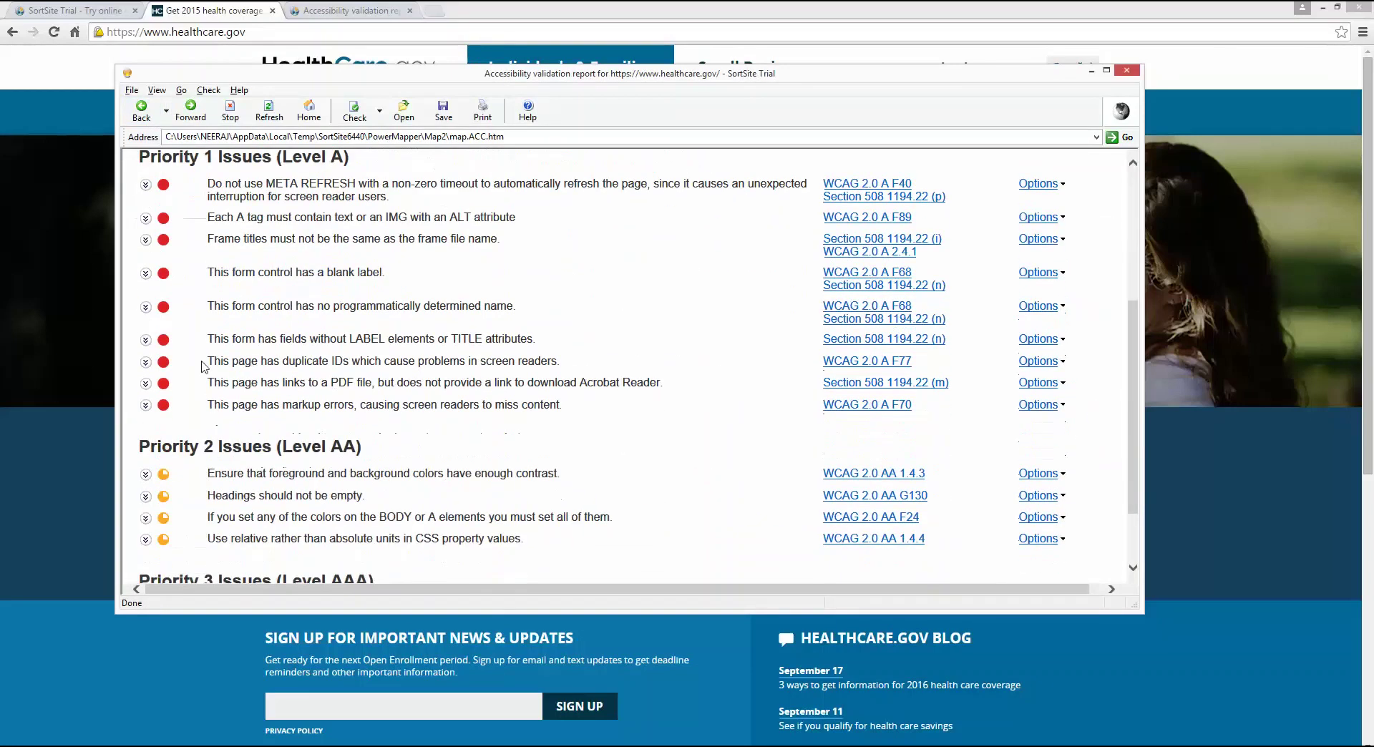
# Check the pages with unlabelled form fields, then bring up the Compatibility report.
pyautogui.click(146, 341)
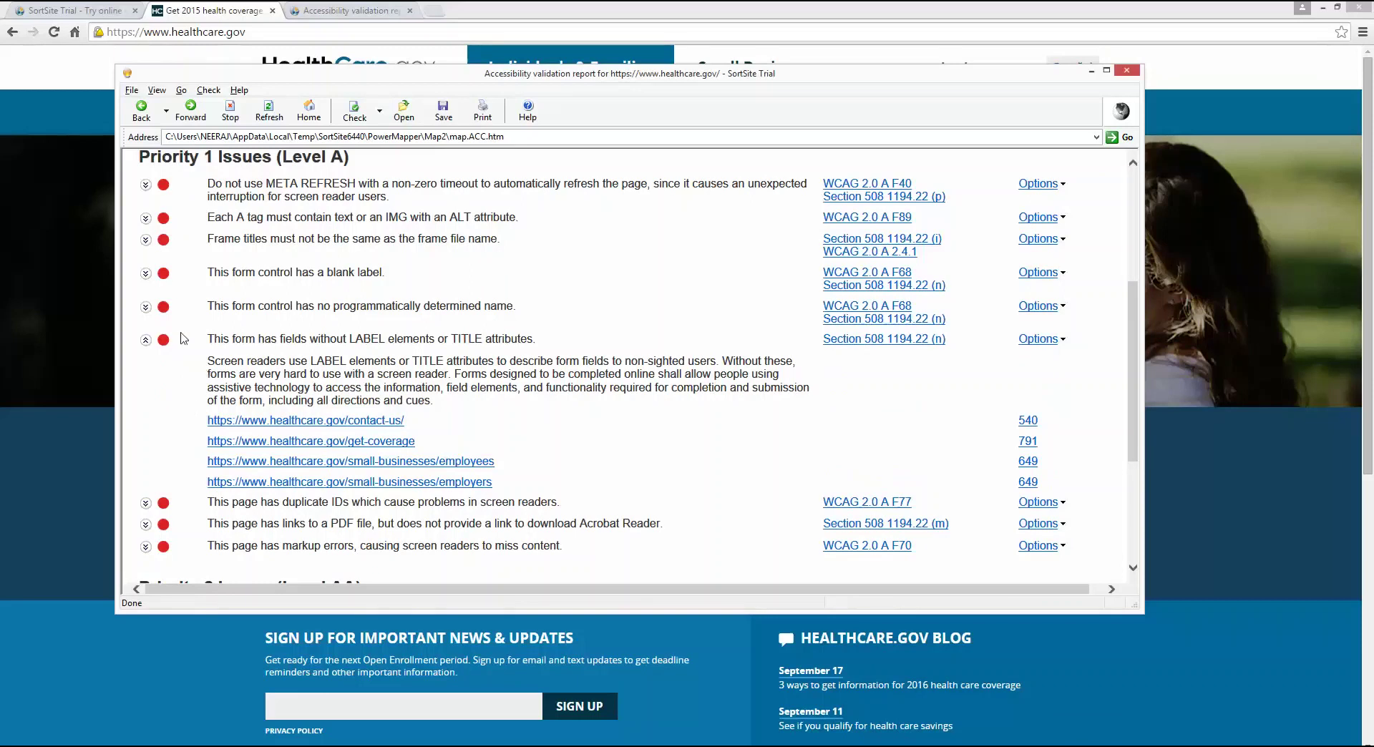
pyautogui.click(146, 341)
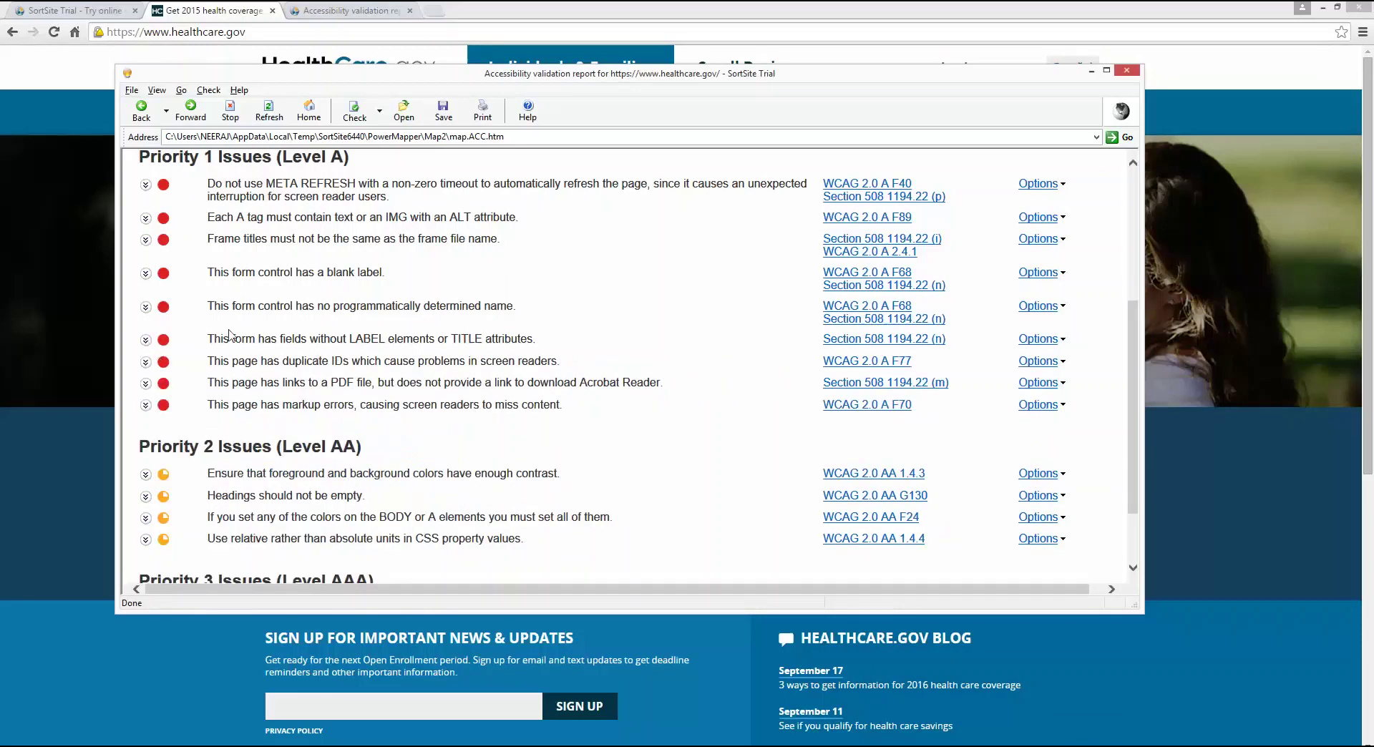
pyautogui.scroll(3, 251, 295)
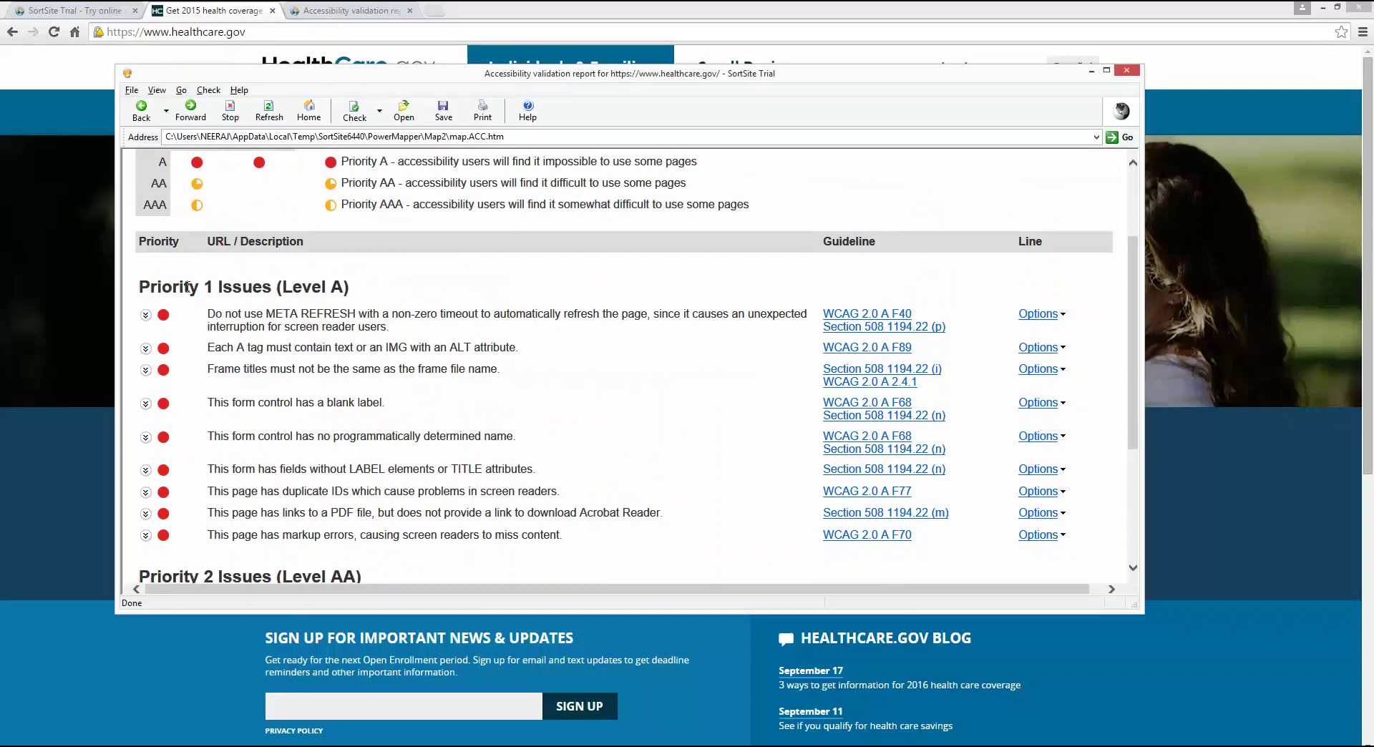
pyautogui.scroll(3, 236, 279)
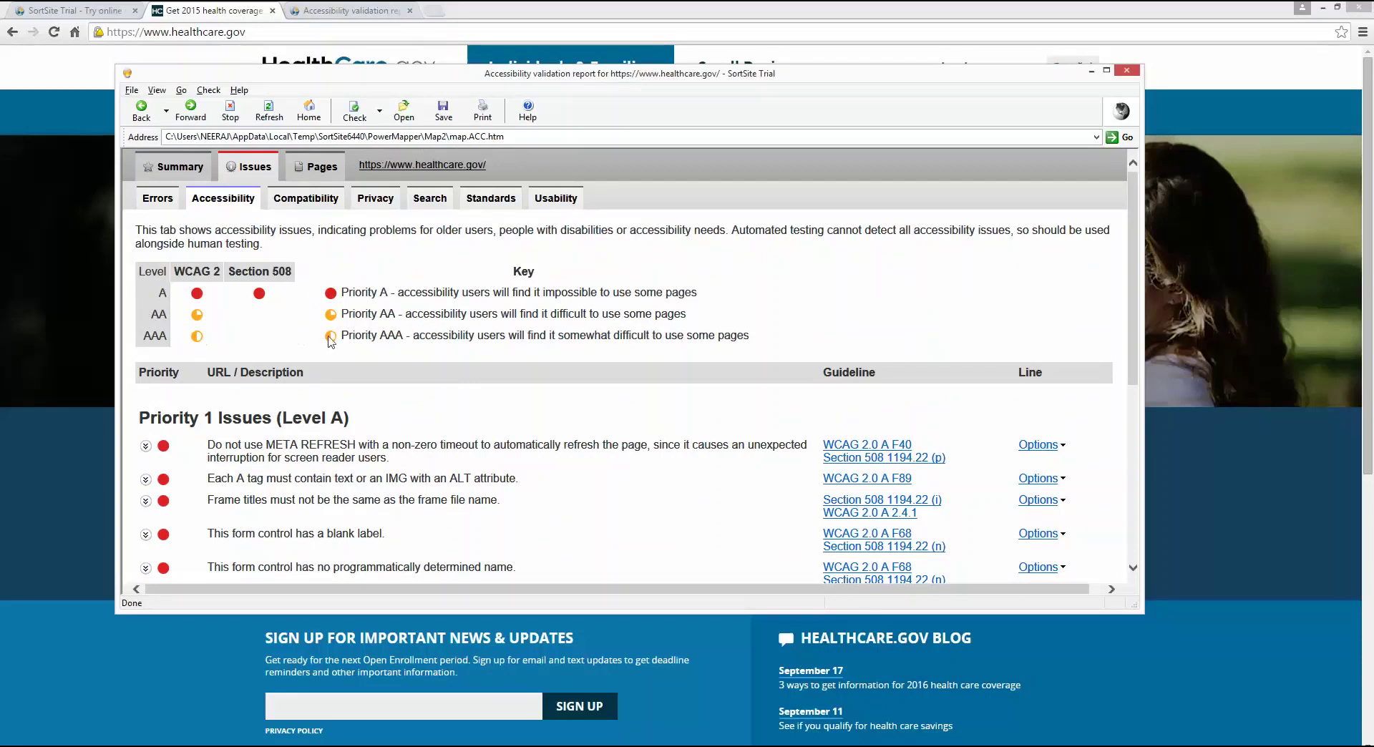
pyautogui.scroll(-1, 188, 444)
pyautogui.scroll(-5, 188, 444)
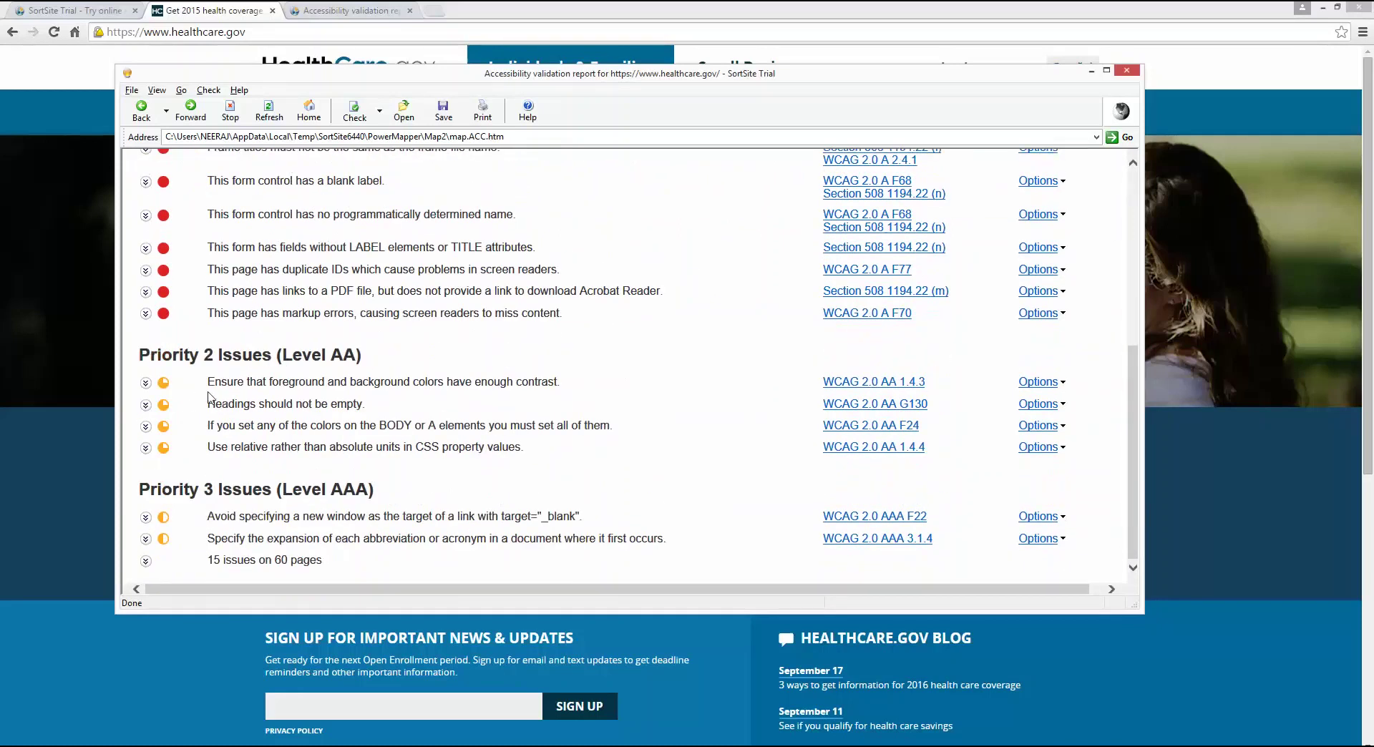
pyautogui.scroll(6, 222, 448)
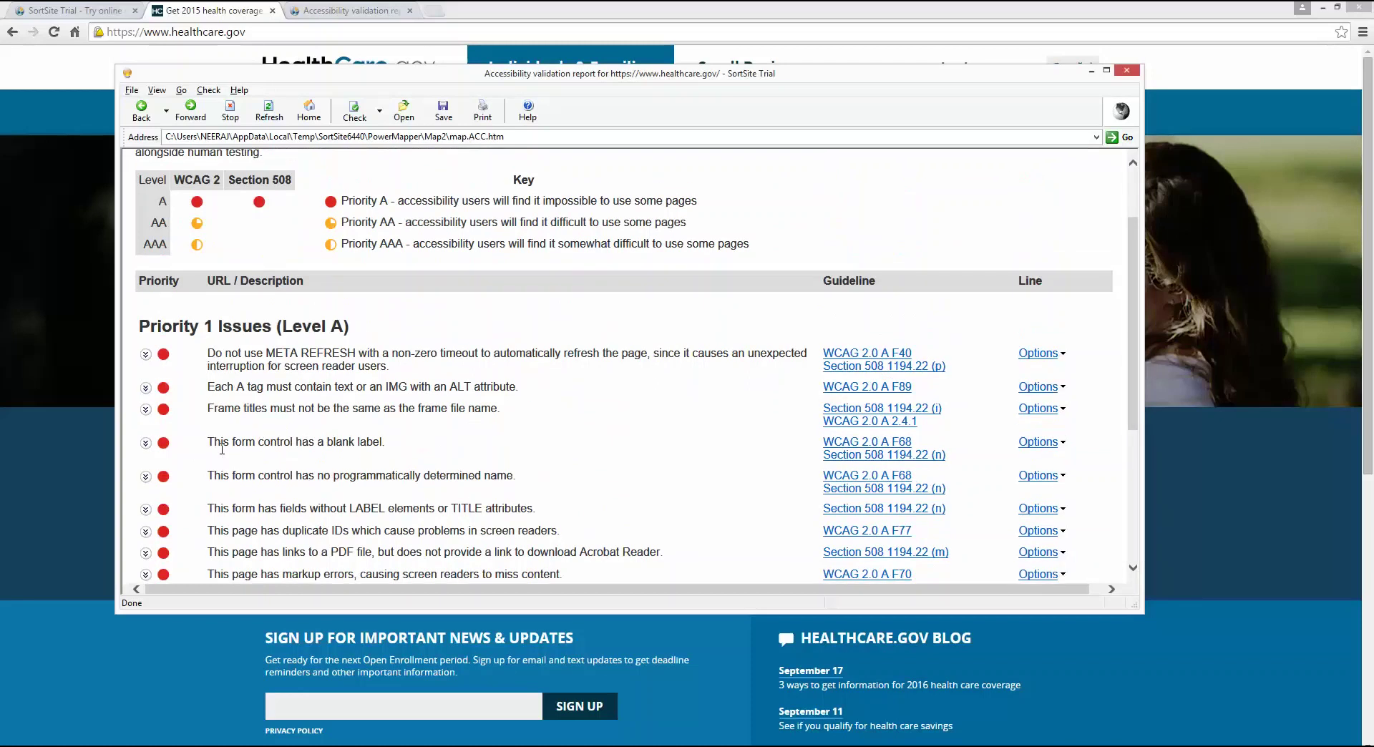
pyautogui.click(309, 206)
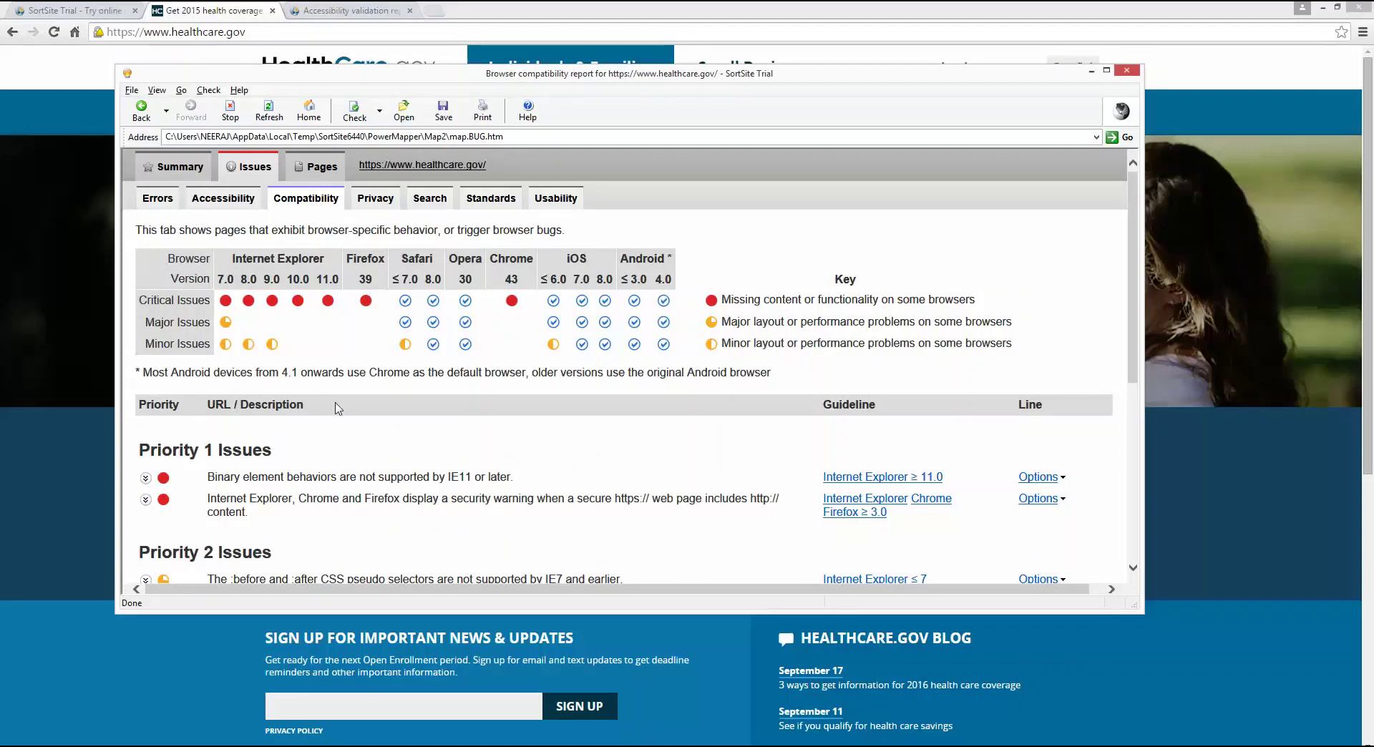
# Check home page source line 747 for the binary behaviors issue, then return to the Accessibility report.
pyautogui.scroll(-2, 305, 469)
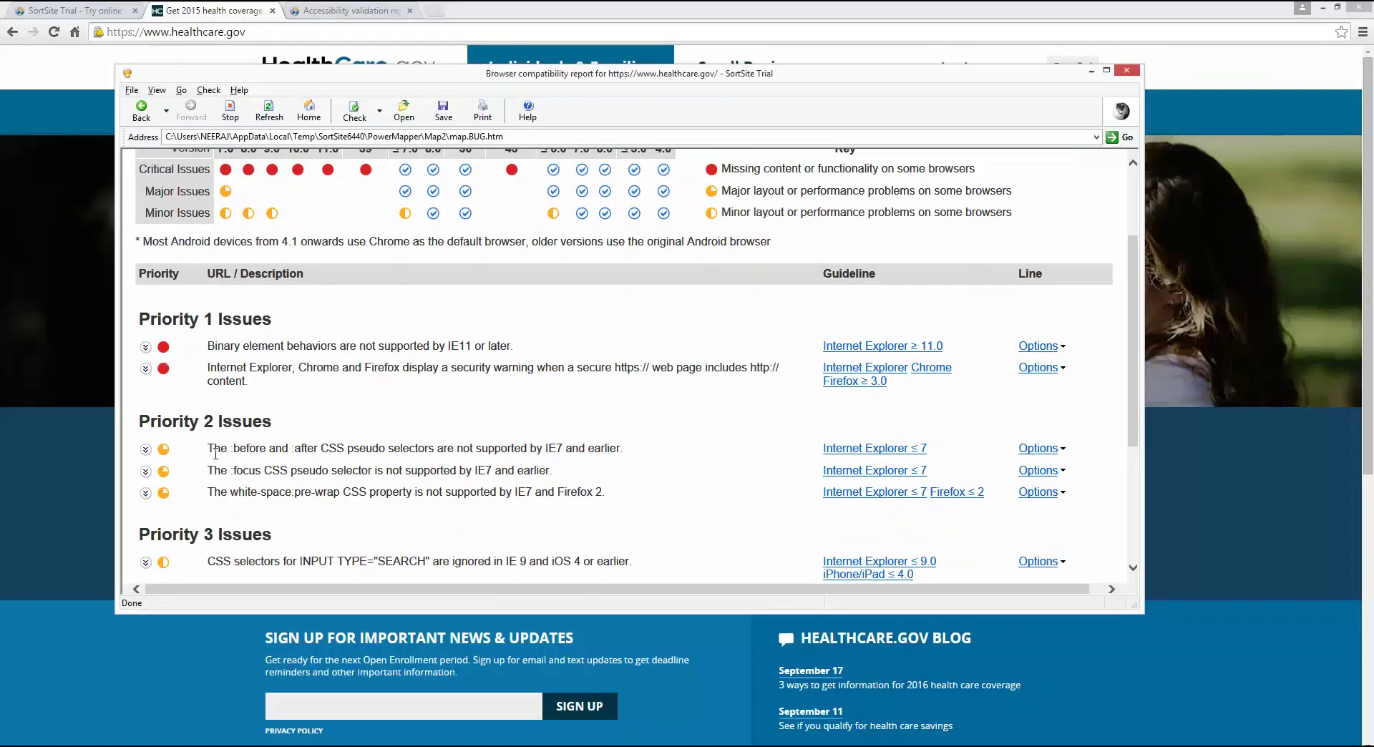
pyautogui.scroll(-3, 325, 444)
pyautogui.scroll(3, 325, 443)
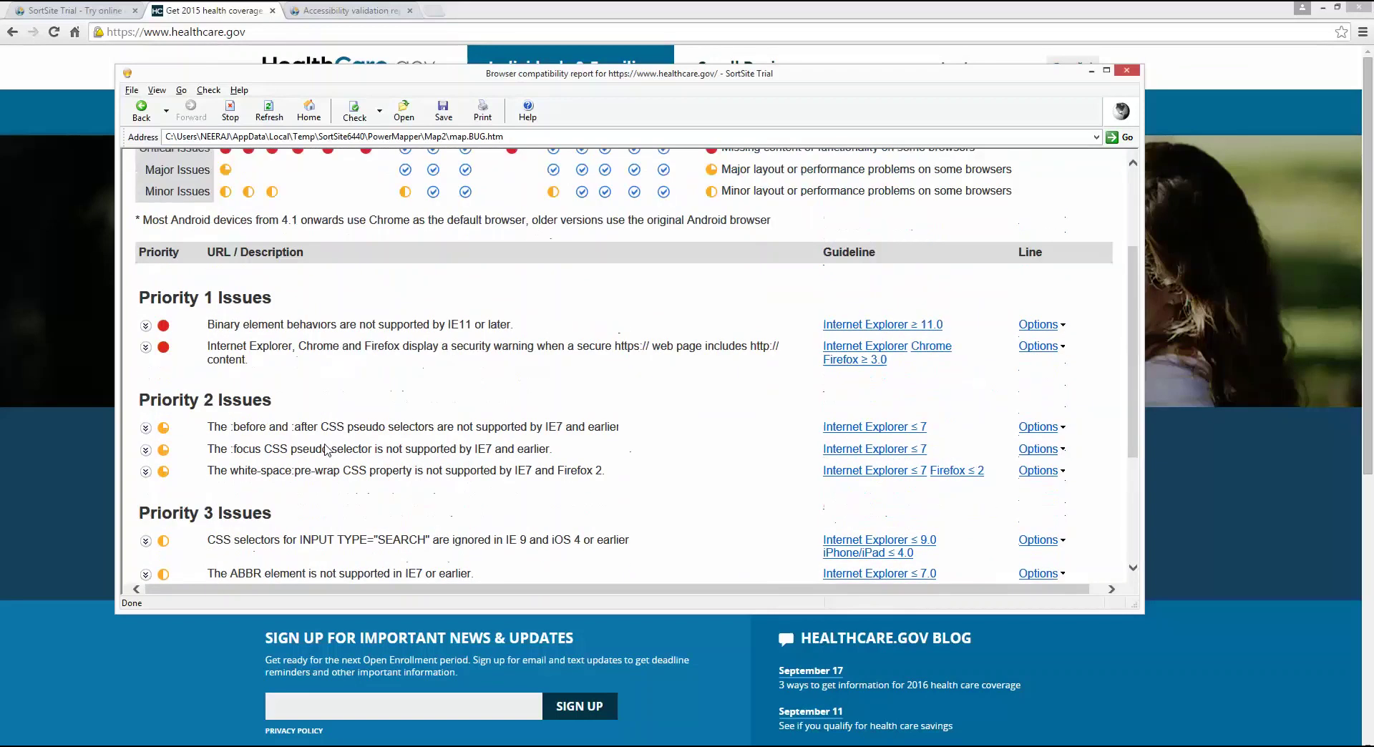
pyautogui.click(1033, 379)
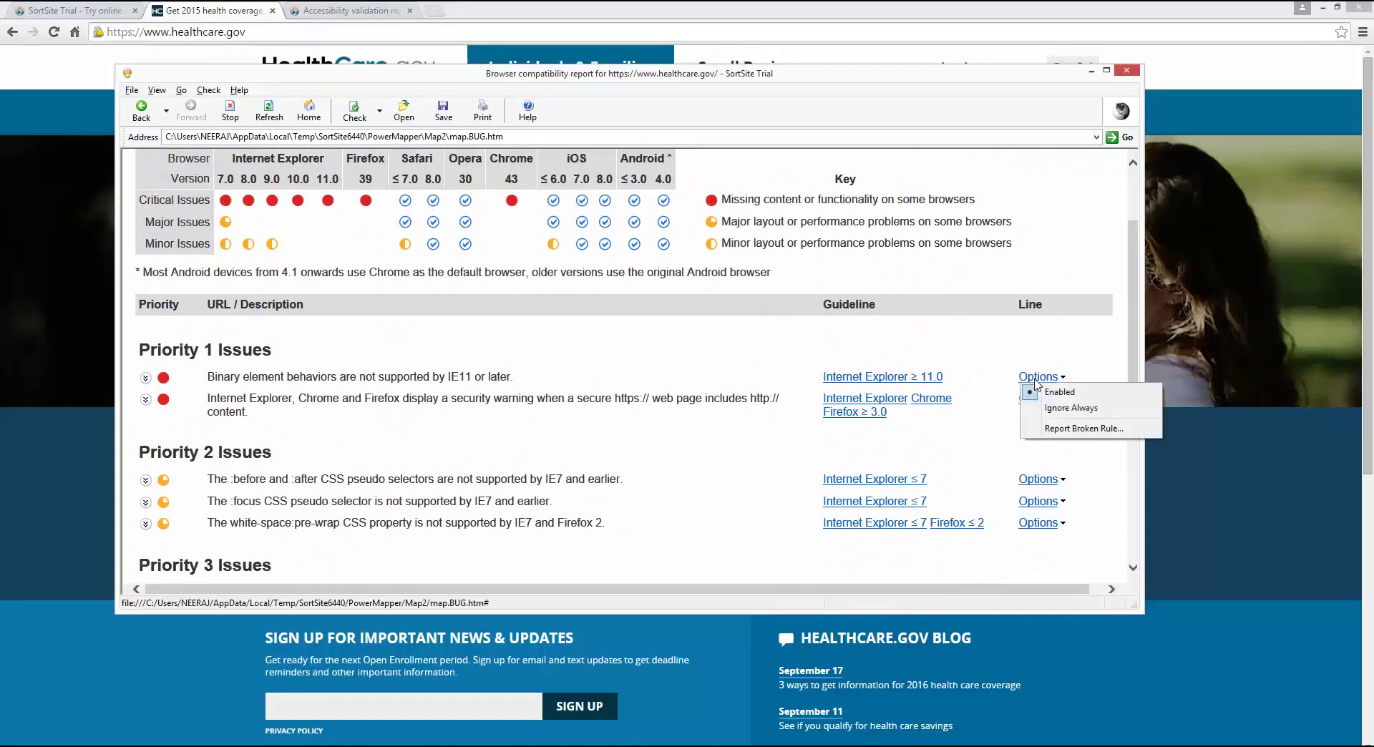
pyautogui.click(145, 377)
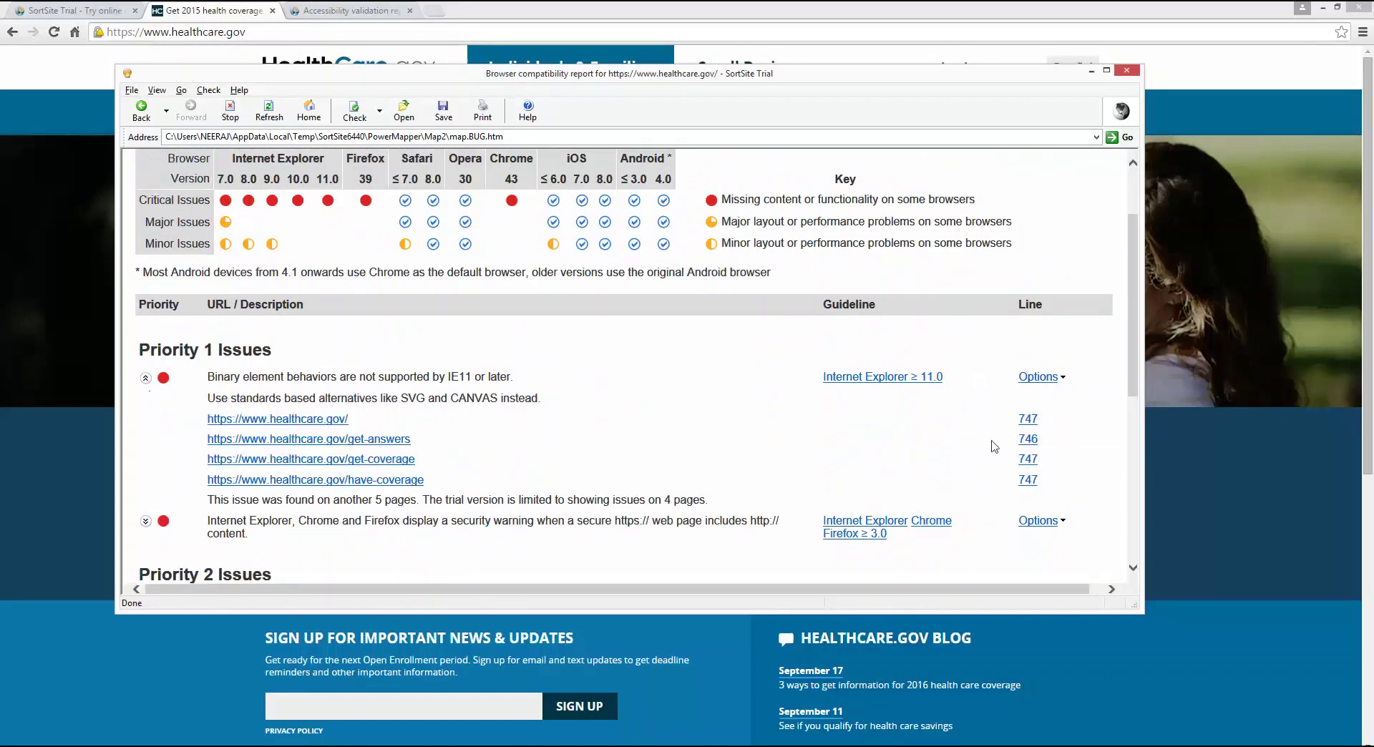
pyautogui.click(1028, 422)
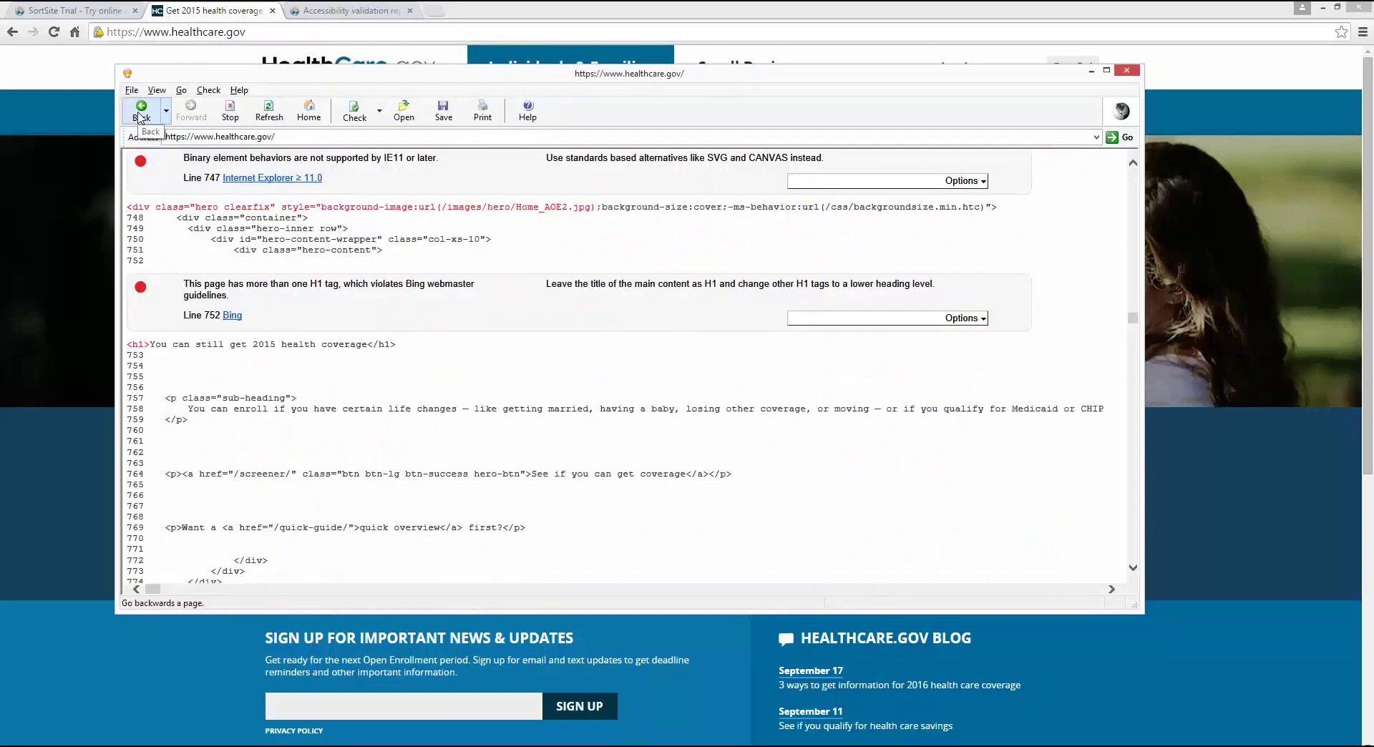
pyautogui.click(141, 113)
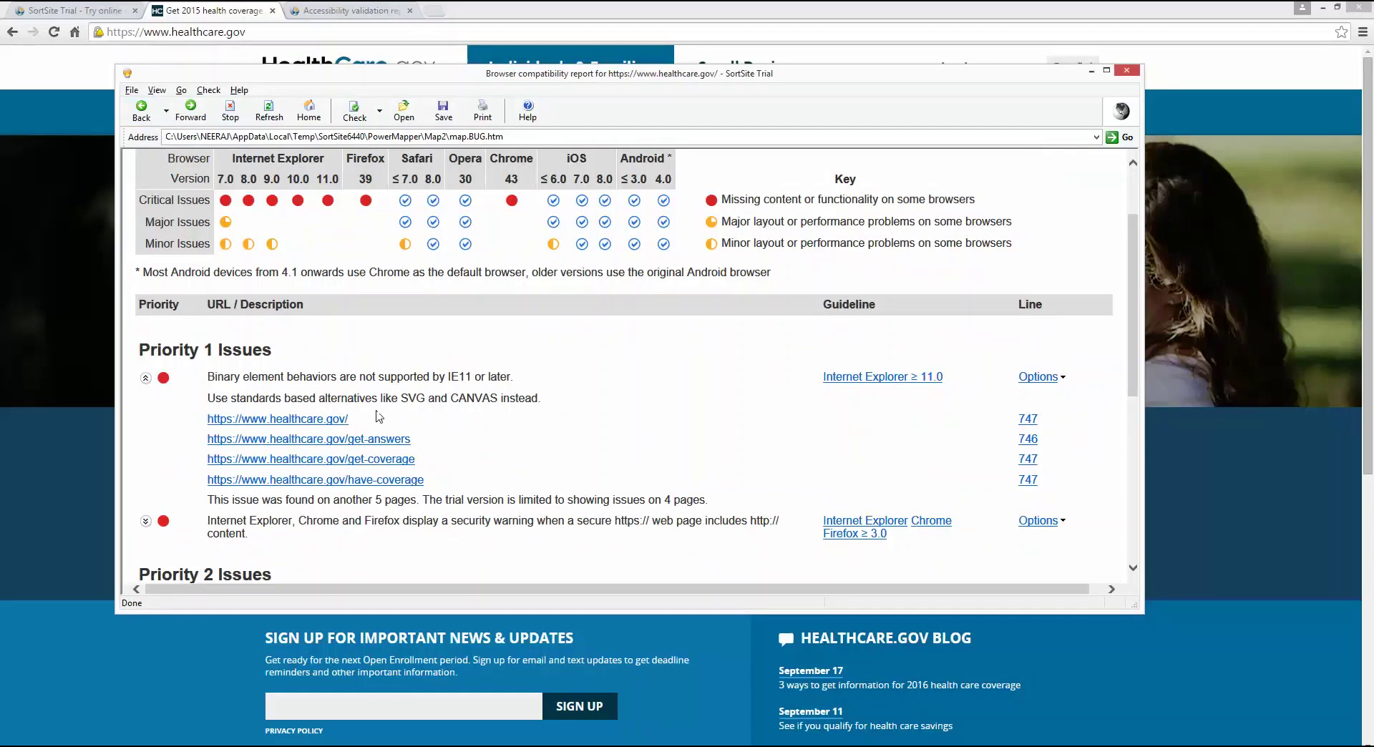
pyautogui.click(141, 113)
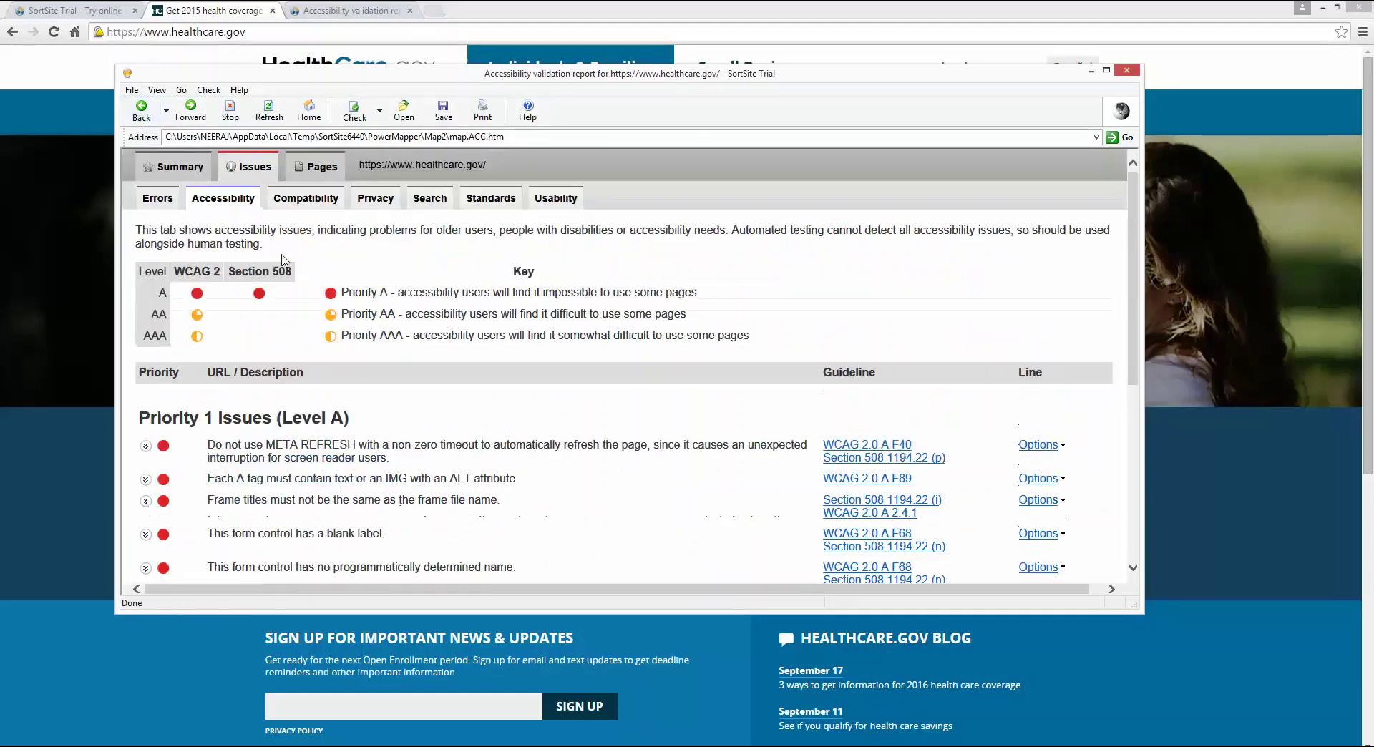
# Move through the Compatibility, Privacy and Search reports to the Standards report.
pyautogui.click(308, 200)
pyautogui.click(377, 205)
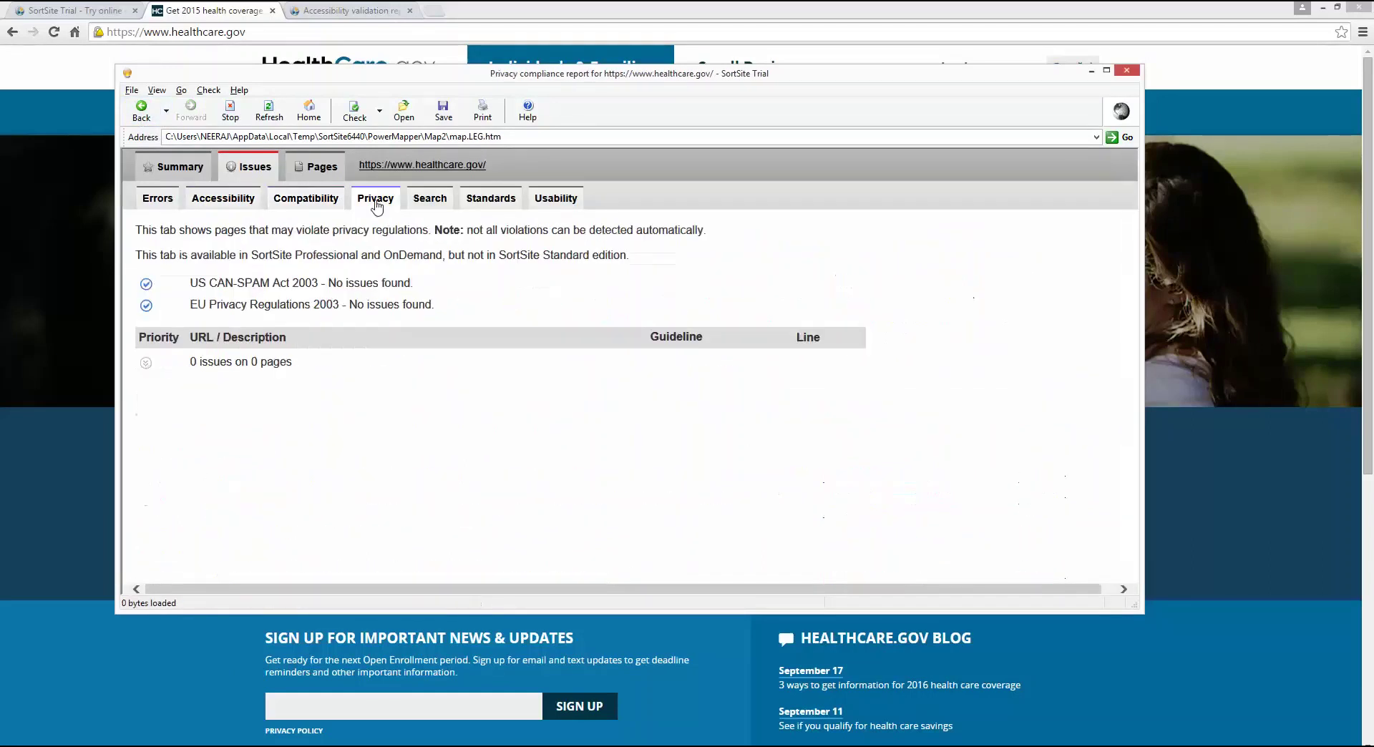
pyautogui.click(426, 203)
pyautogui.scroll(-3, 230, 429)
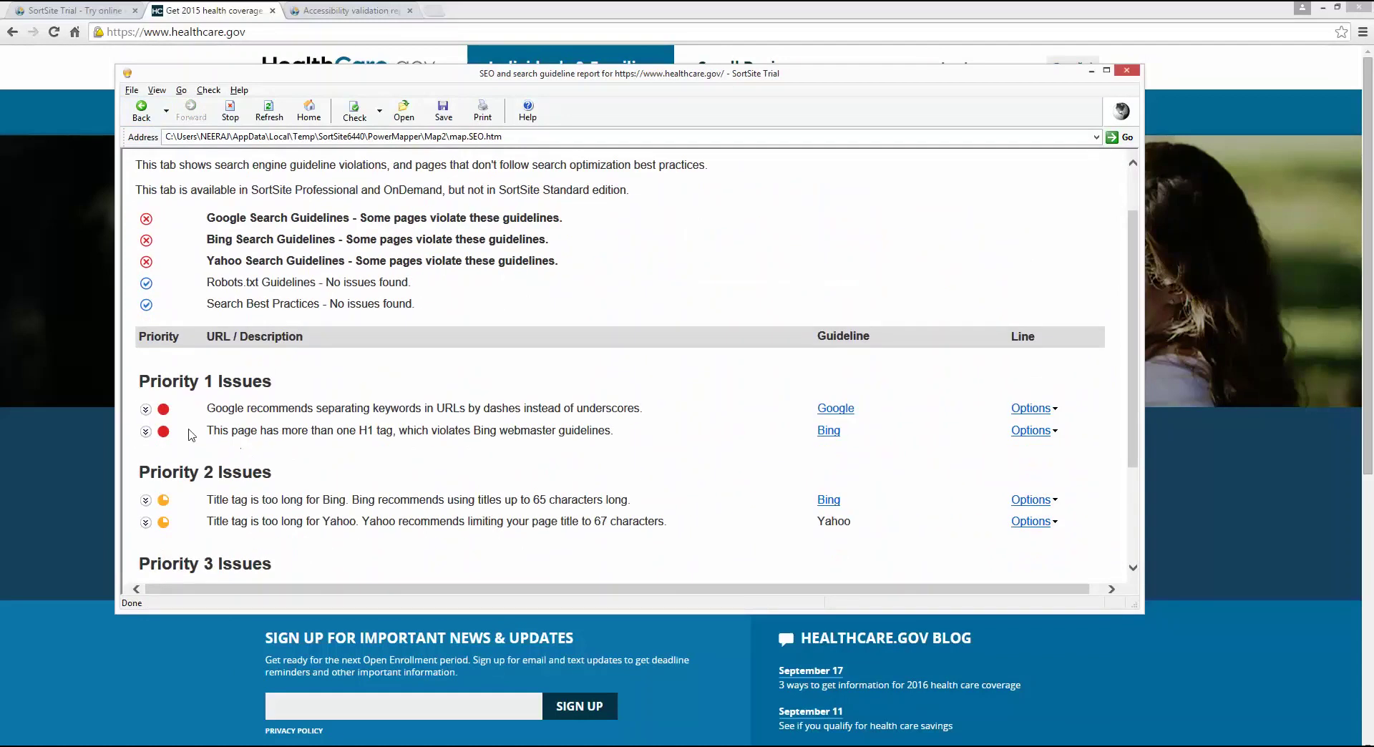
pyautogui.scroll(3, 230, 430)
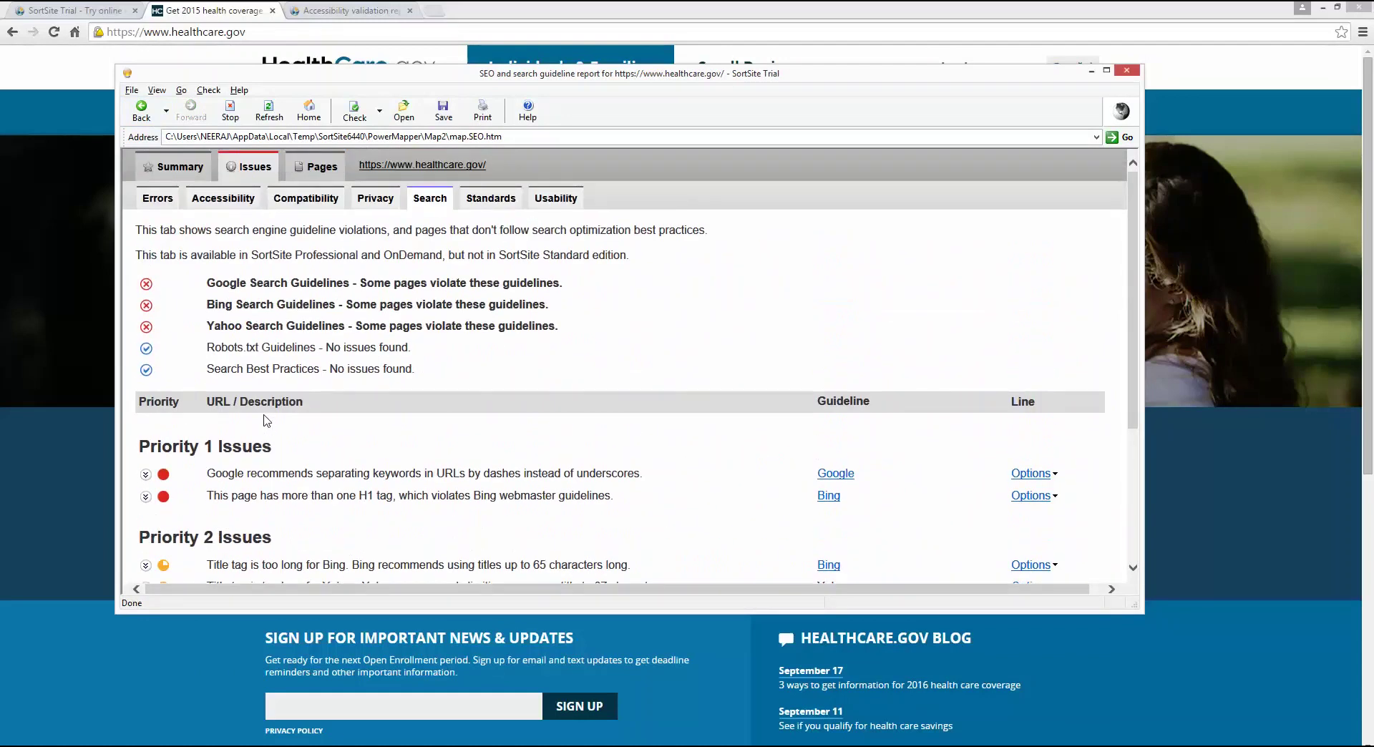
pyautogui.click(494, 202)
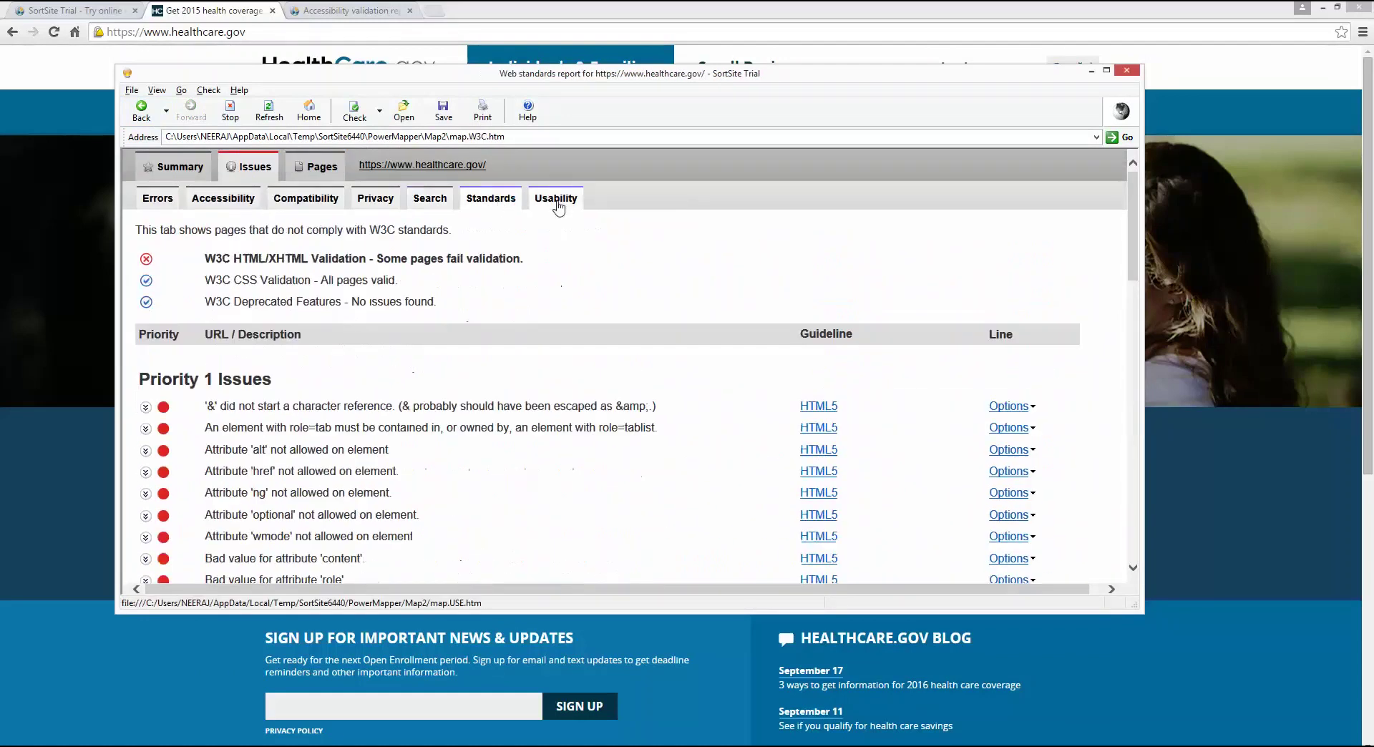
# Review the healthcare.gov Usability report from top to bottom.
pyautogui.click(558, 204)
pyautogui.scroll(-2, 406, 422)
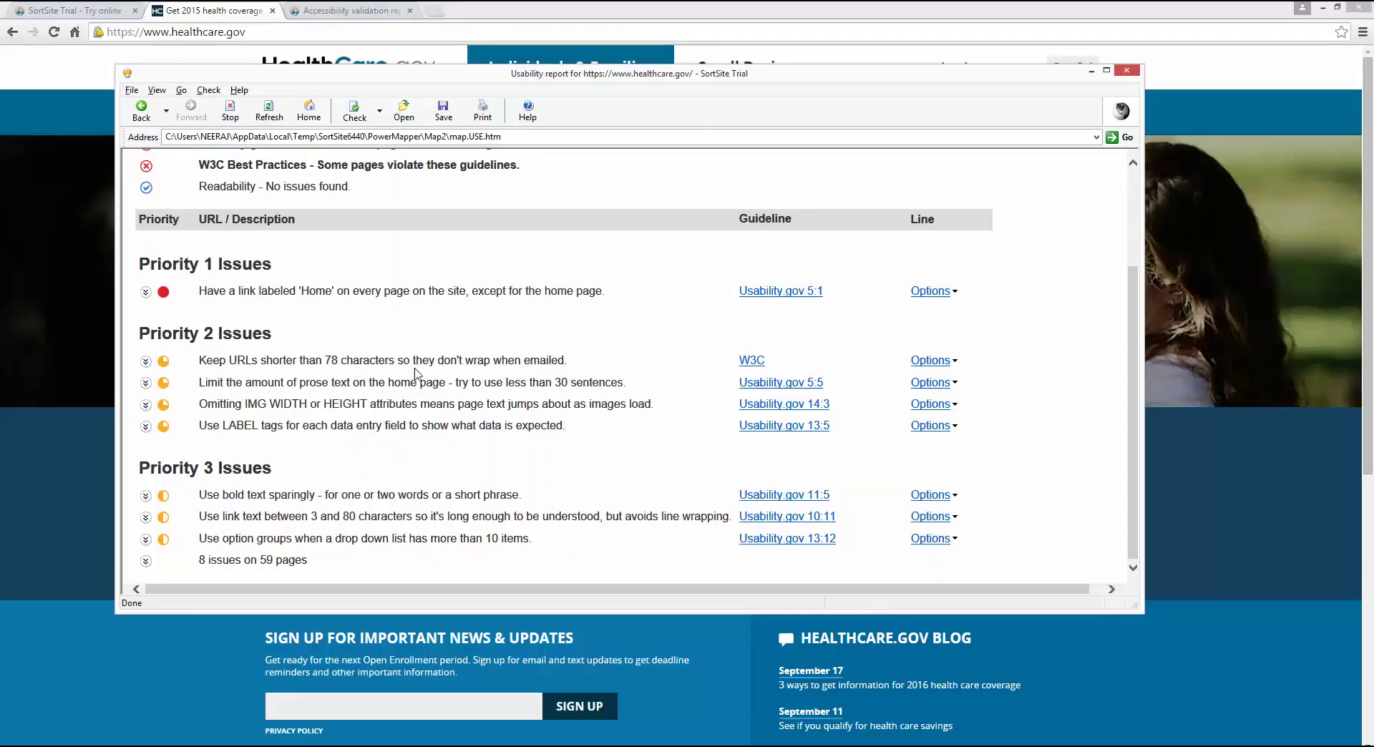
pyautogui.scroll(3, 415, 371)
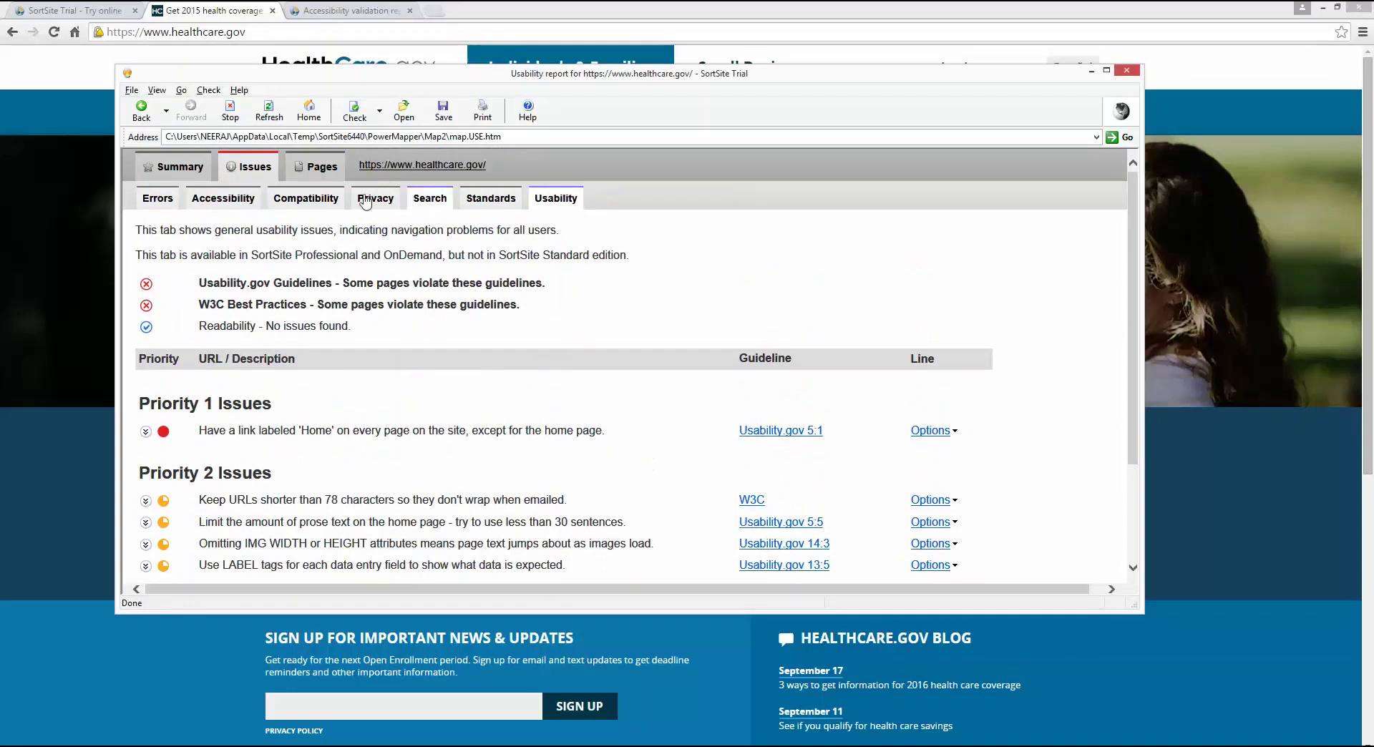
# Go to the SortSite trial download page in Chrome, glancing at the third tab on the way.
pyautogui.click(77, 20)
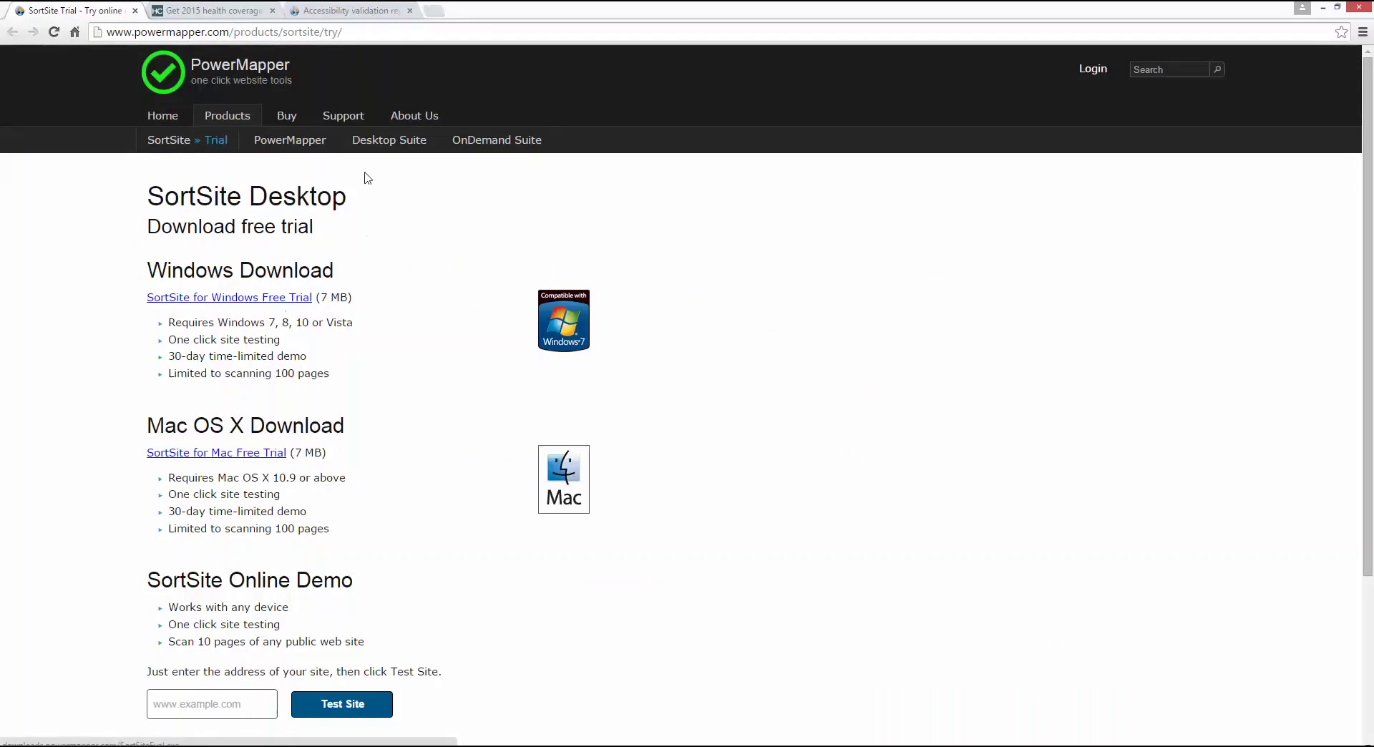
pyautogui.click(335, 14)
pyautogui.click(81, 10)
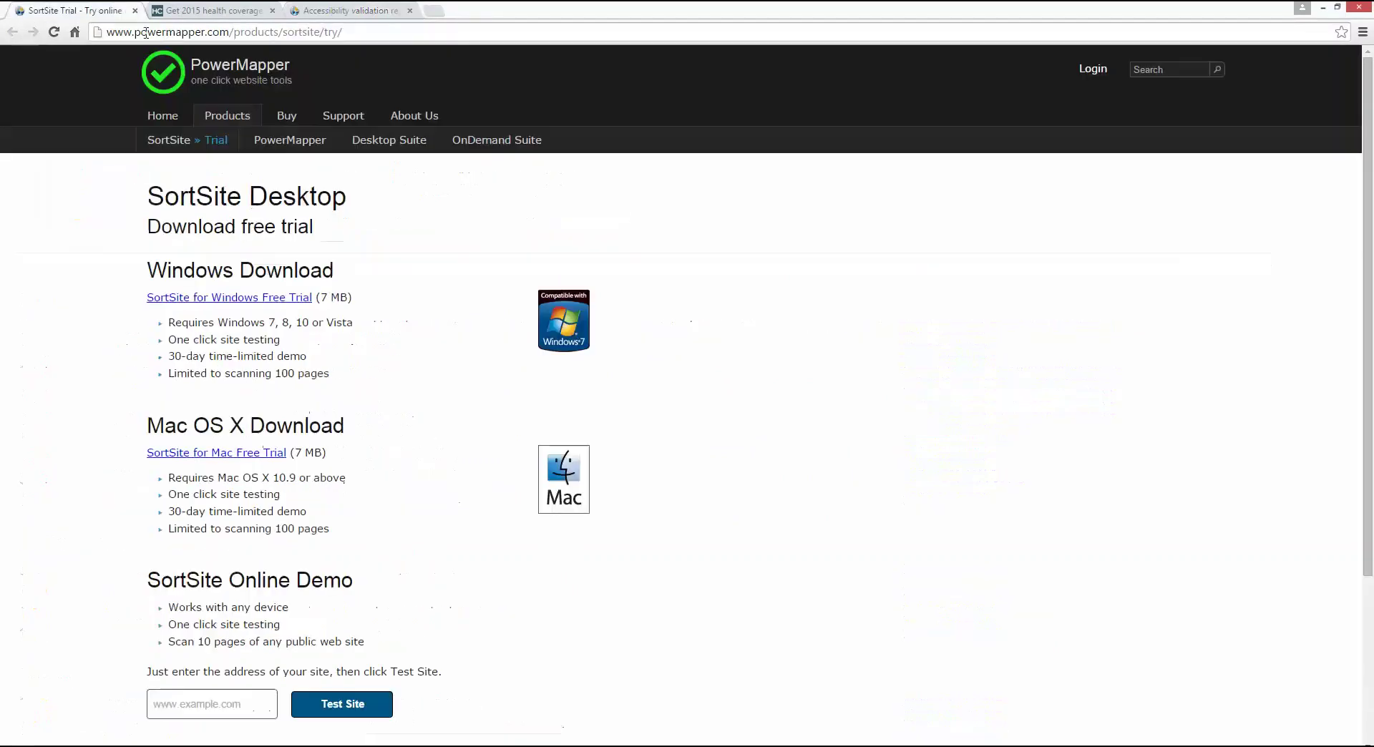